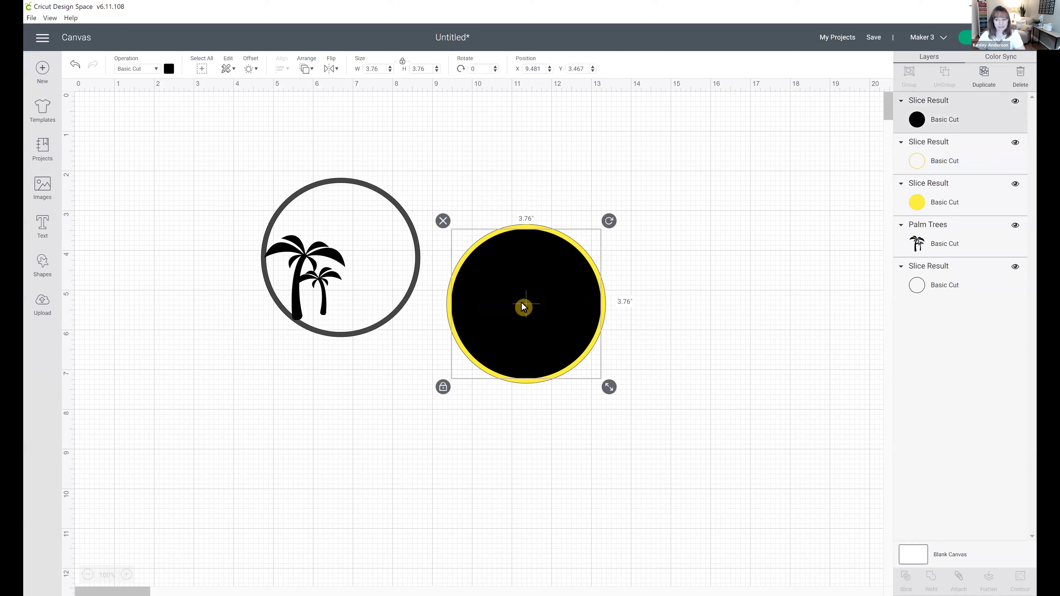
# - Separate the stacked slice results by moving the black circle, the yellow ring and the yellow disc apart on the canvas
pyautogui.moveTo(524, 308); pyautogui.dragTo(314, 432)
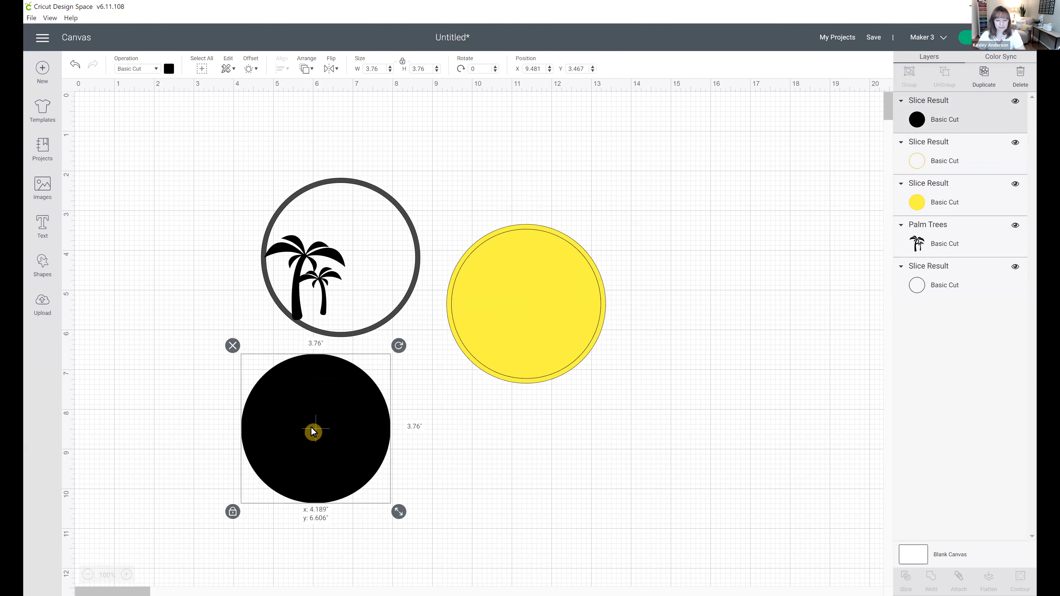
pyautogui.click(540, 304)
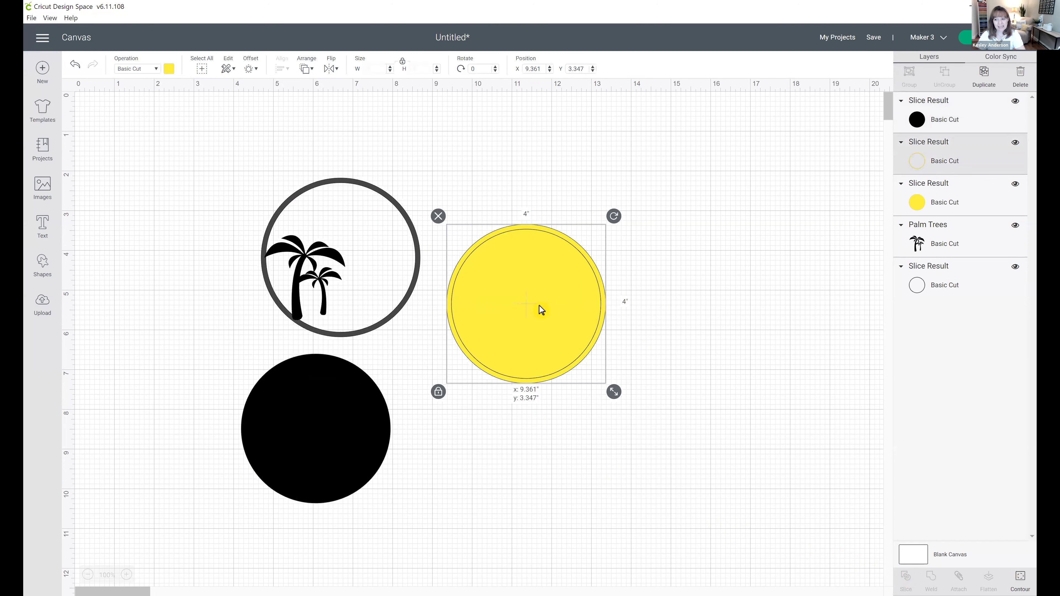
pyautogui.moveTo(553, 300); pyautogui.dragTo(589, 219)
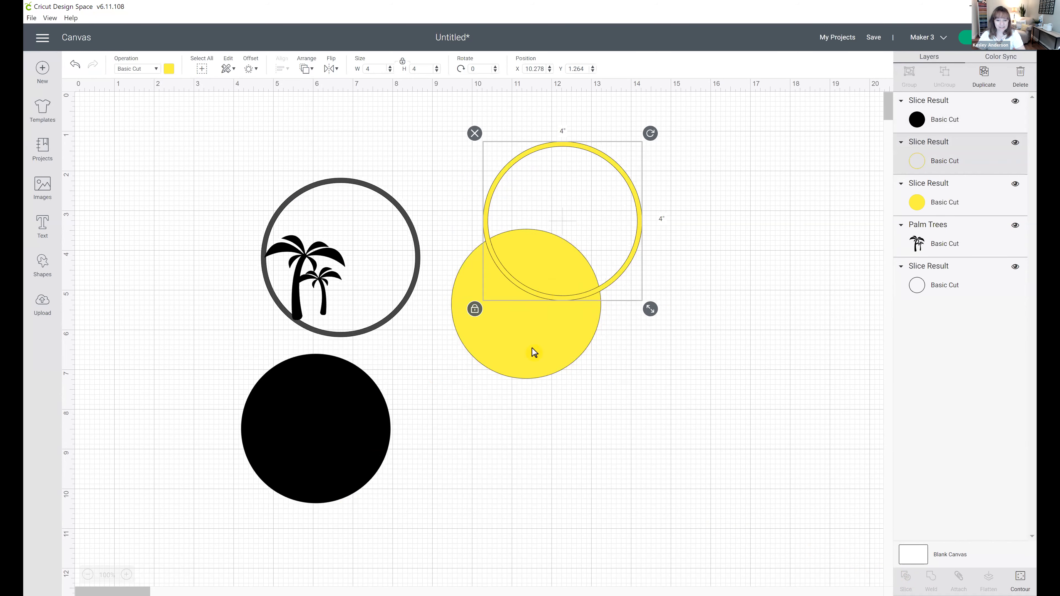
pyautogui.click(530, 358)
pyautogui.moveTo(529, 353); pyautogui.dragTo(514, 423)
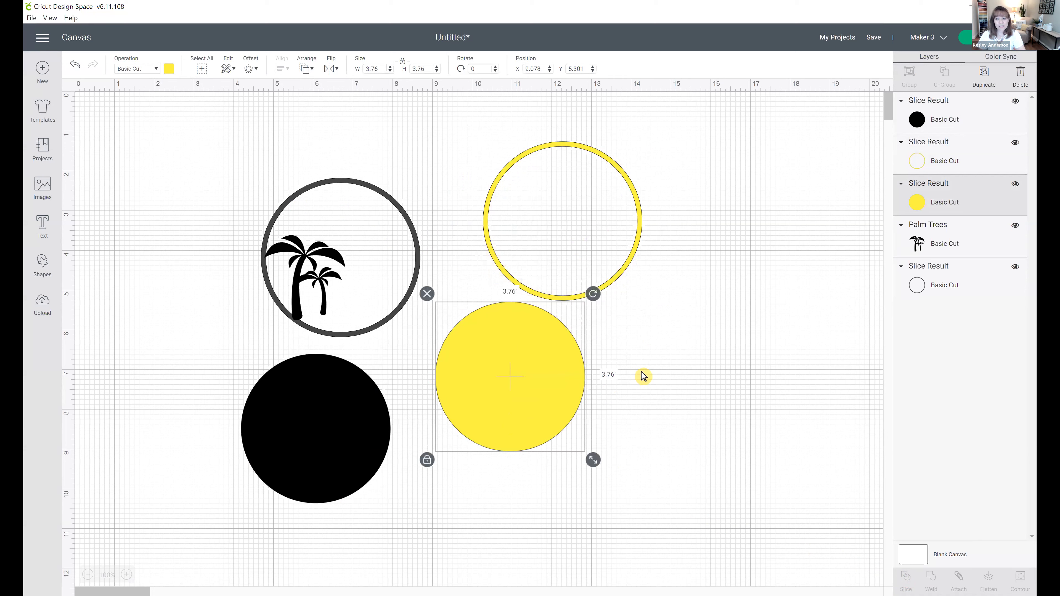
# - Delete the leftover solid black circle and the solid yellow circle
pyautogui.click(956, 129)
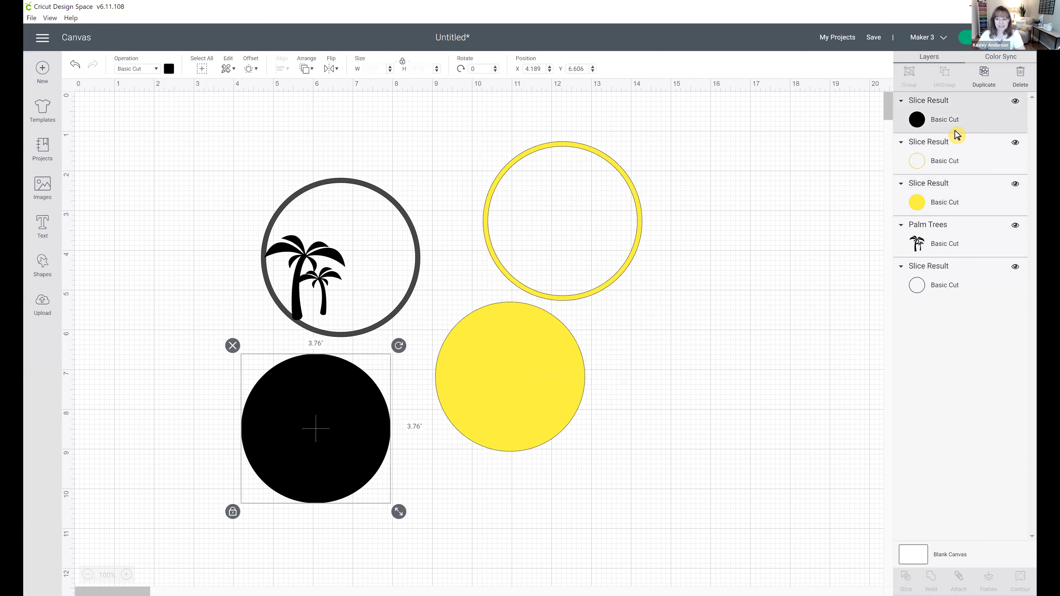
pyautogui.click(1026, 77)
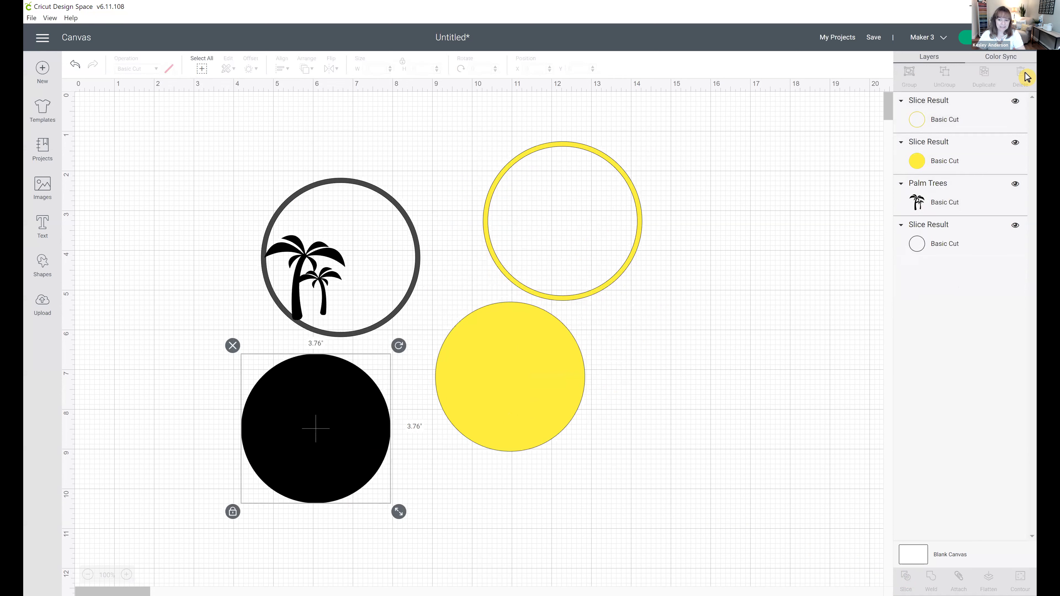
pyautogui.click(960, 171)
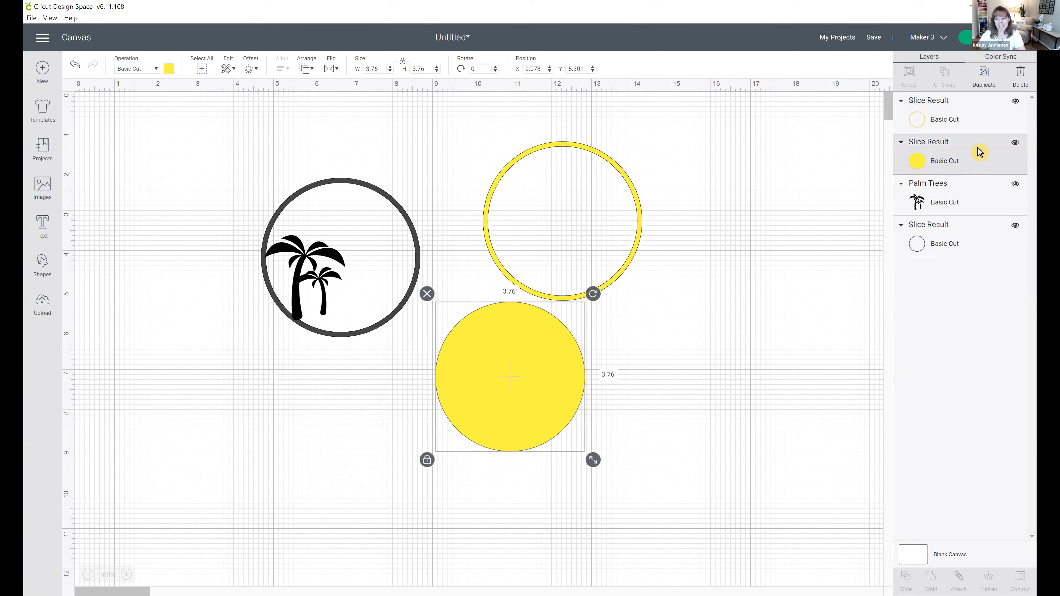
pyautogui.click(1021, 73)
# - Move the palm trees out of the dark gray ring and delete that ring
pyautogui.click(303, 261)
pyautogui.moveTo(303, 261); pyautogui.dragTo(501, 351)
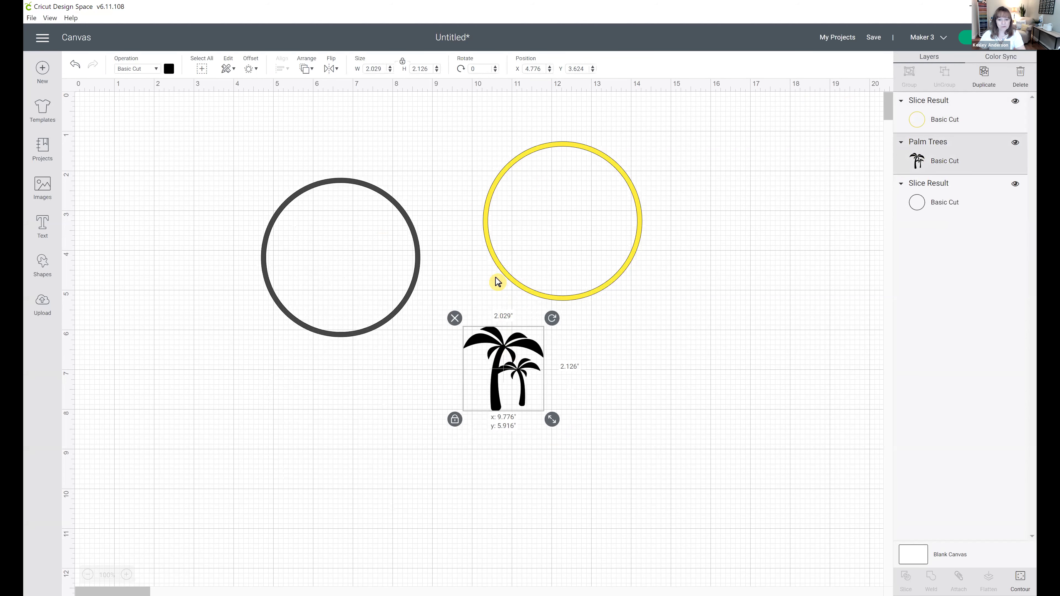
pyautogui.click(447, 251)
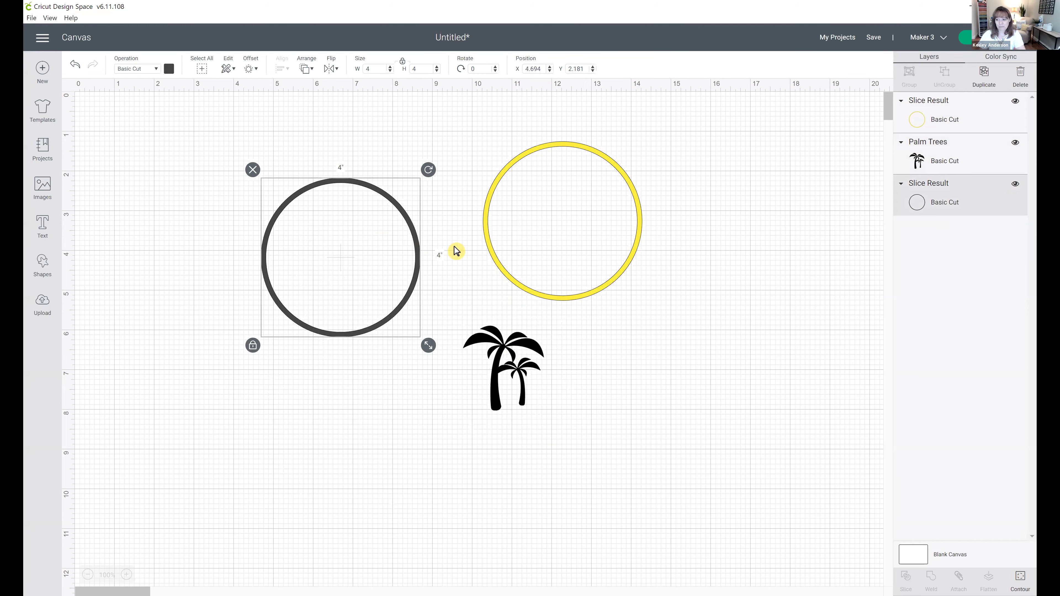
pyautogui.click(1019, 72)
# - Move the yellow ring to the left part of the canvas and place the palm trees inside its lower-left edge
pyautogui.moveTo(613, 169); pyautogui.dragTo(307, 221)
pyautogui.click(508, 378)
pyautogui.moveTo(481, 357); pyautogui.dragTo(214, 288)
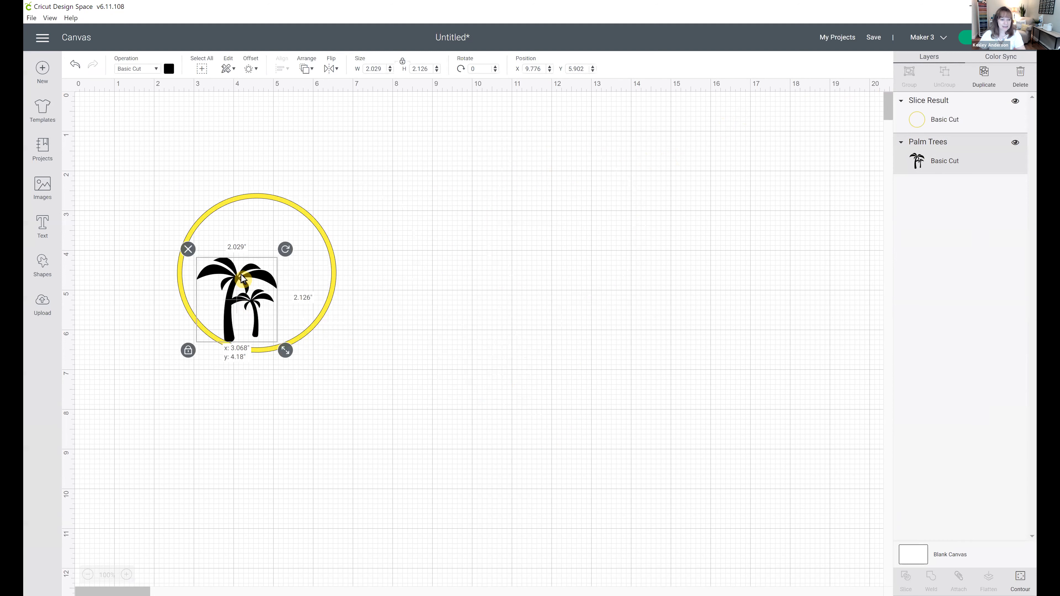
# - Recolor the palm trees green and shift the yellow ring slightly right and down so the trees meet its left edge
pyautogui.click(167, 69)
pyautogui.click(236, 150)
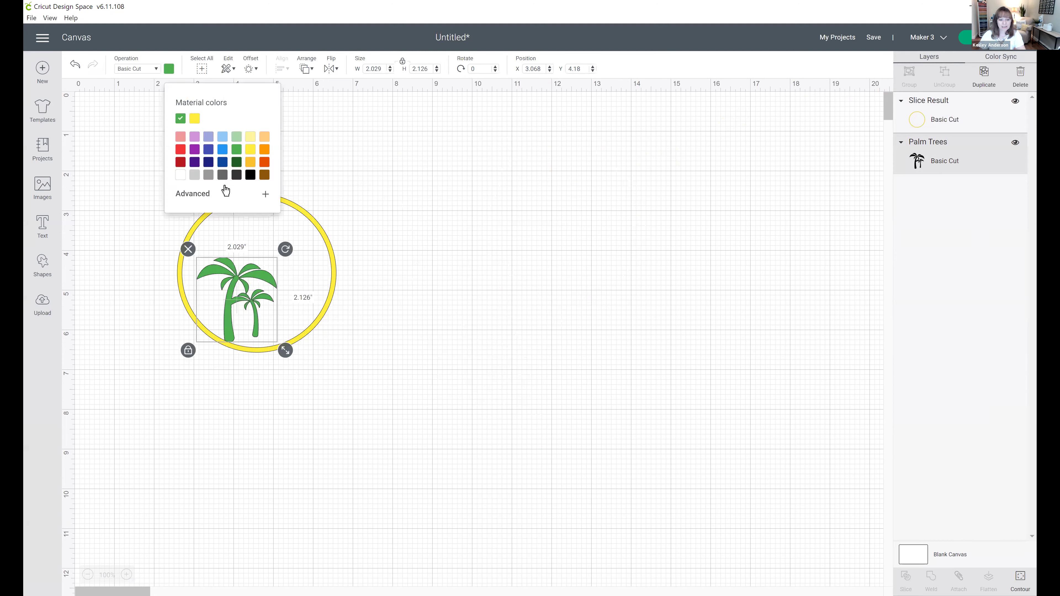
pyautogui.moveTo(267, 343)
pyautogui.mouseDown()
pyautogui.moveTo(253, 327)
pyautogui.moveTo(274, 347)
pyautogui.mouseUp()
pyautogui.click(638, 287)
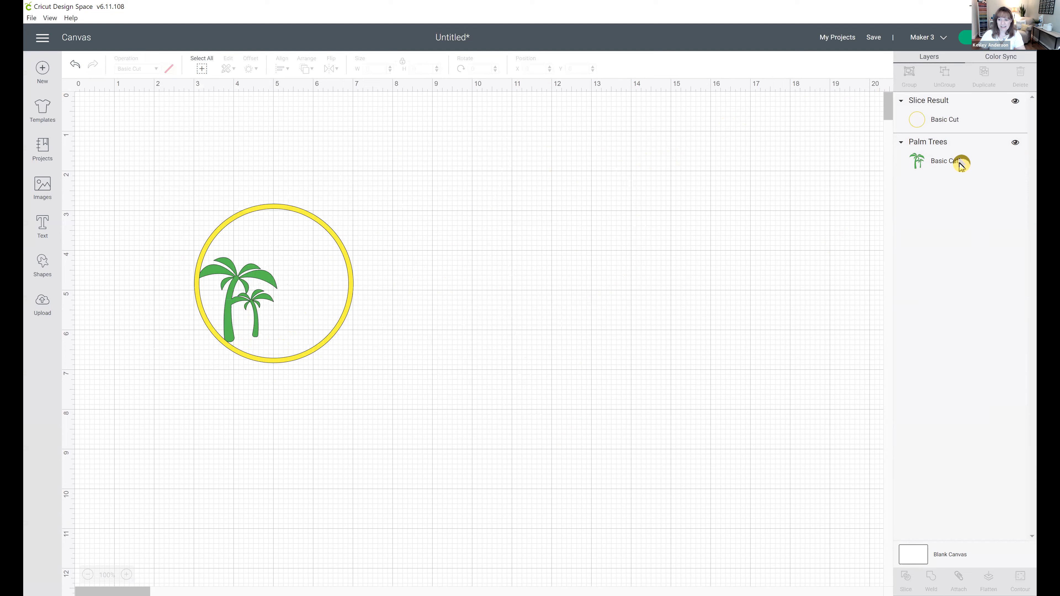
# - Bring the palm trees in front of the yellow ring in the layer order and view the palm trees' image info
pyautogui.moveTo(981, 166); pyautogui.dragTo(960, 109)
pyautogui.click(911, 161)
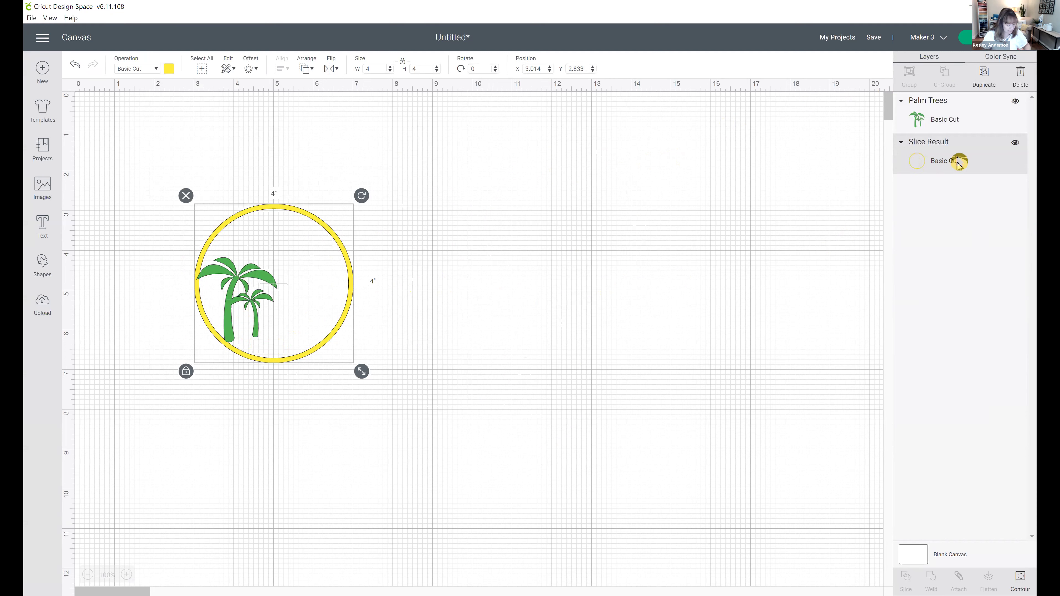
pyautogui.rightClick(1005, 111)
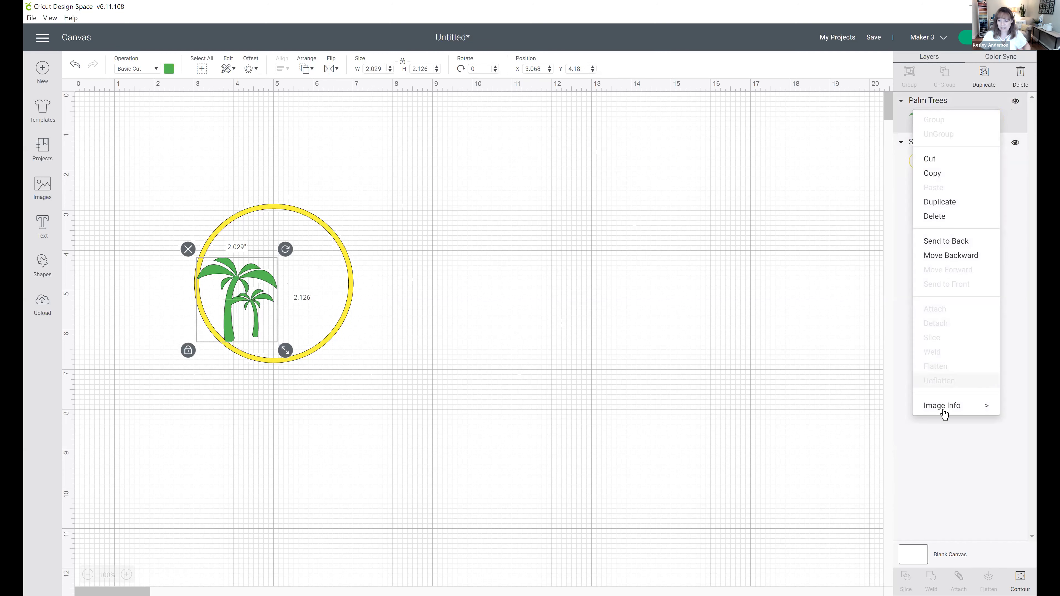
pyautogui.moveTo(945, 415)
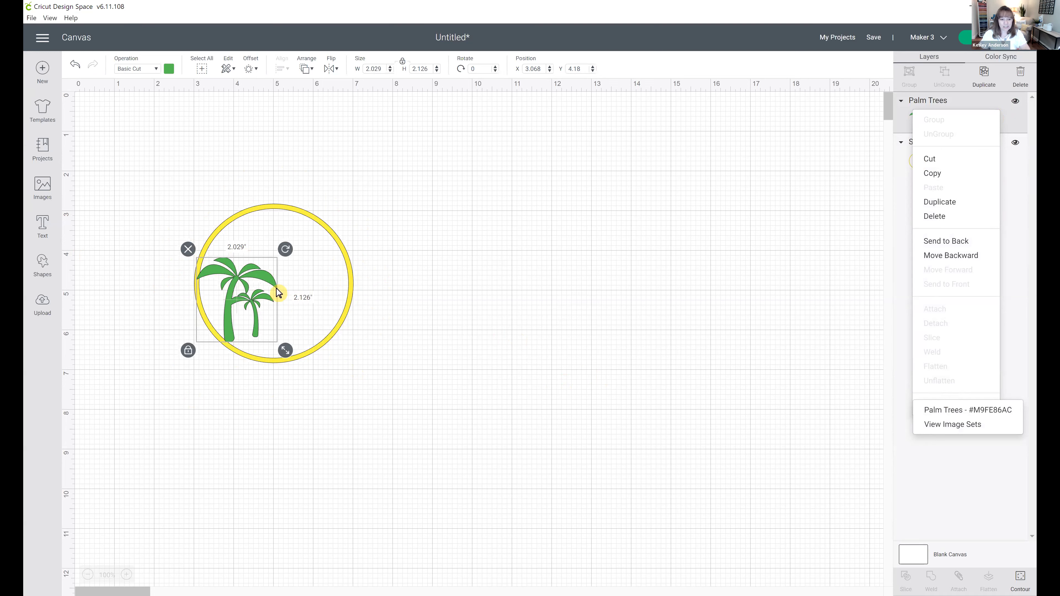
# - Start a new text object and set its font to Century, found by searching "century"
pyautogui.click(49, 230)
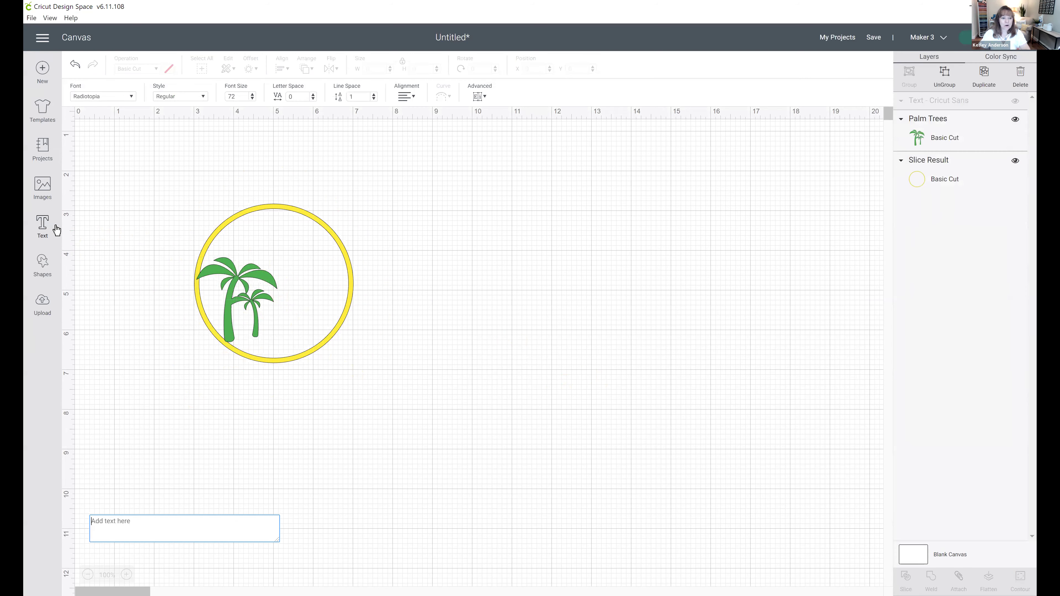
pyautogui.click(130, 97)
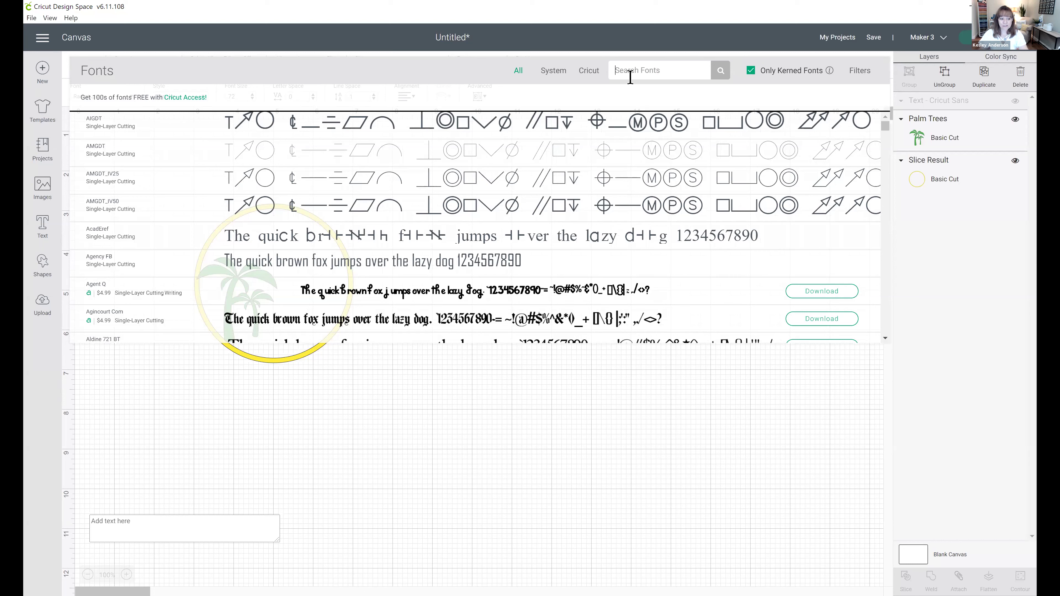
pyautogui.write('century')
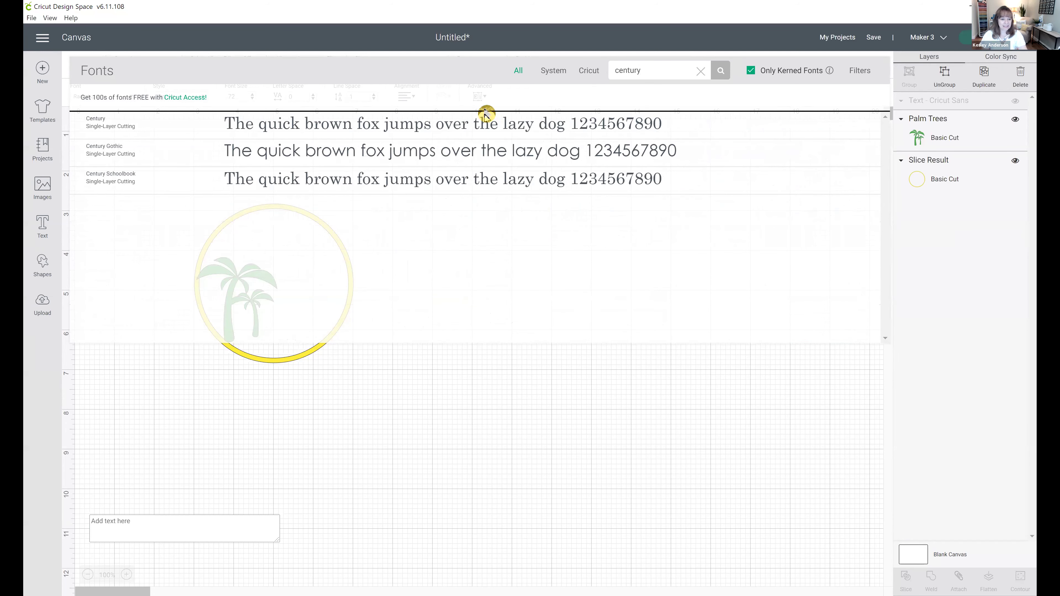
pyautogui.click(381, 127)
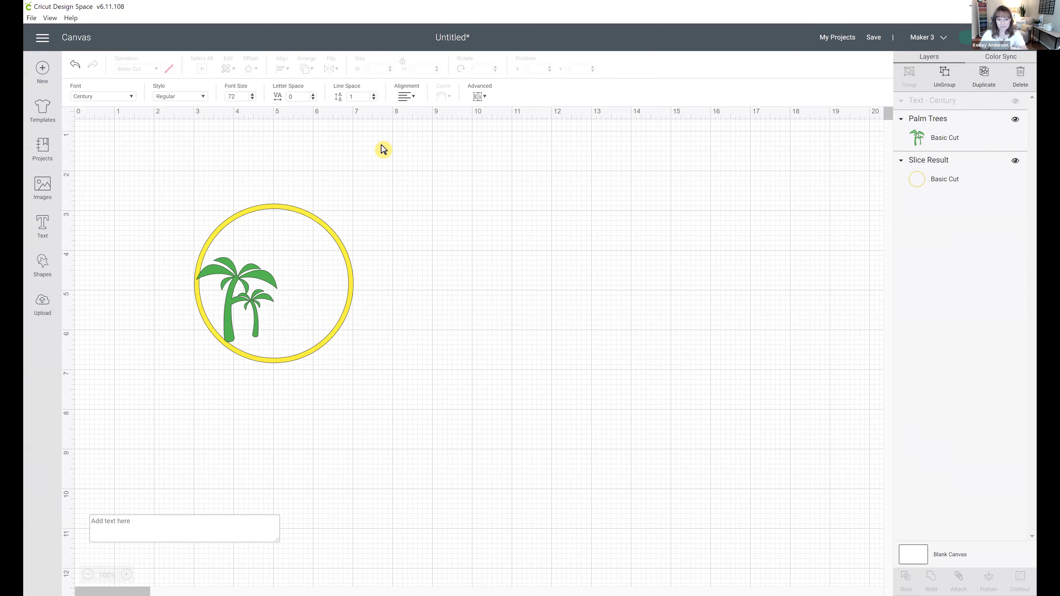
# - Enter the text "life is" and position it to the right of the yellow ring
pyautogui.click(148, 527)
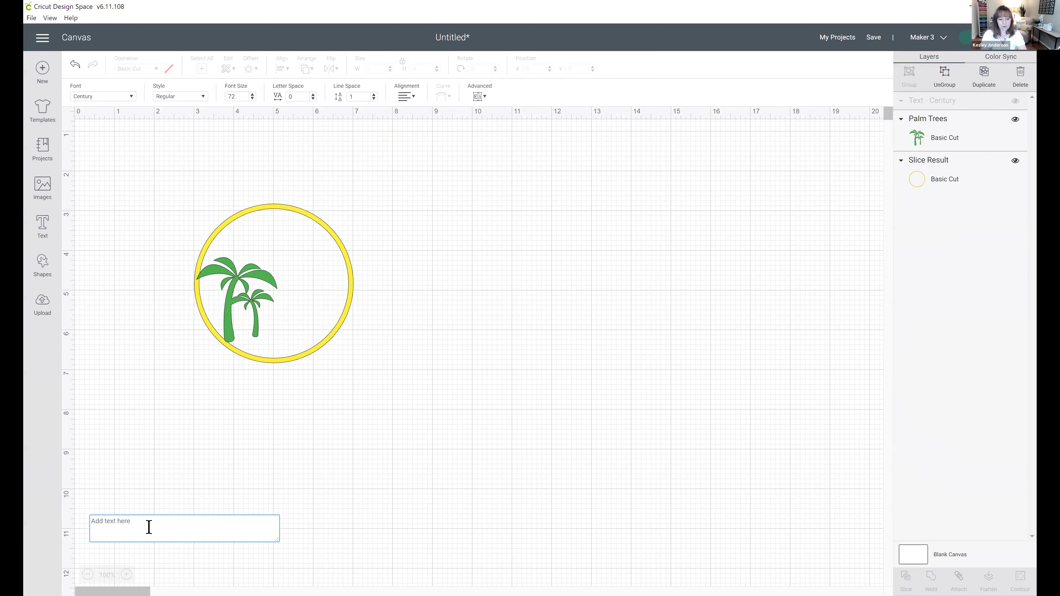
pyautogui.write('life')
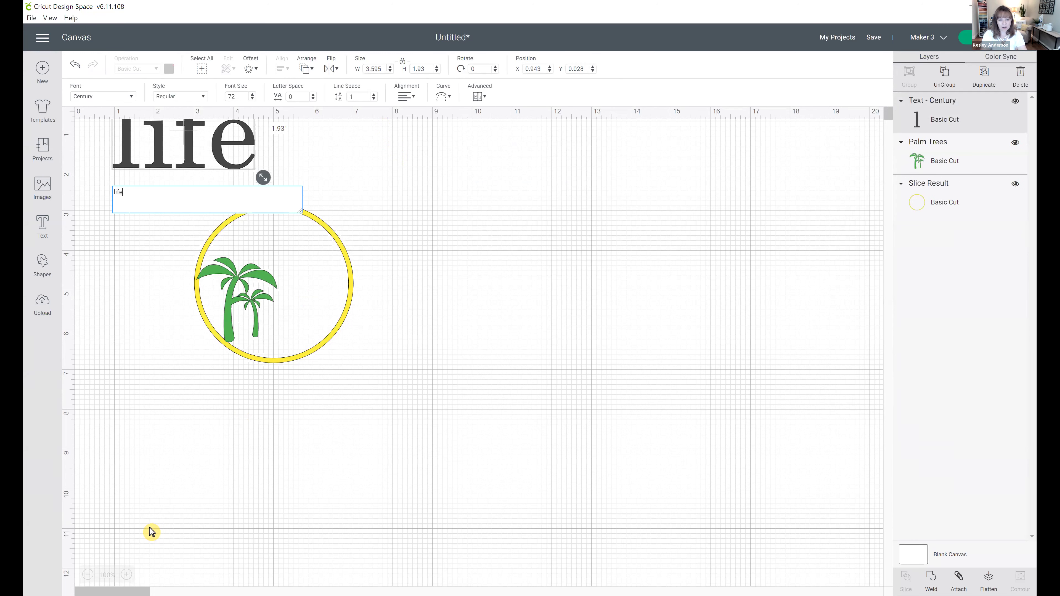
pyautogui.write(' is')
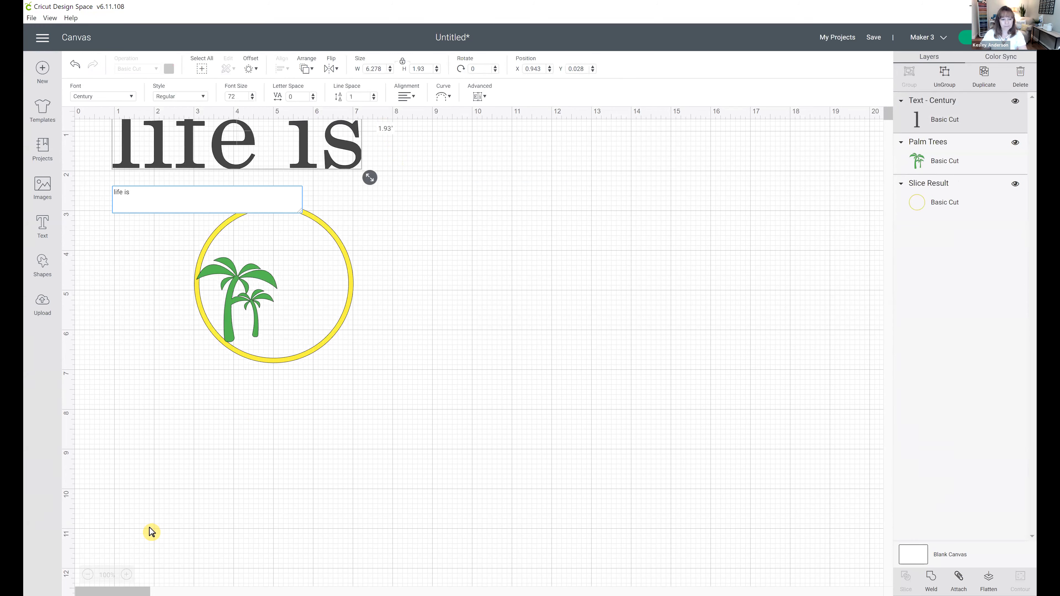
pyautogui.moveTo(324, 167); pyautogui.dragTo(466, 238)
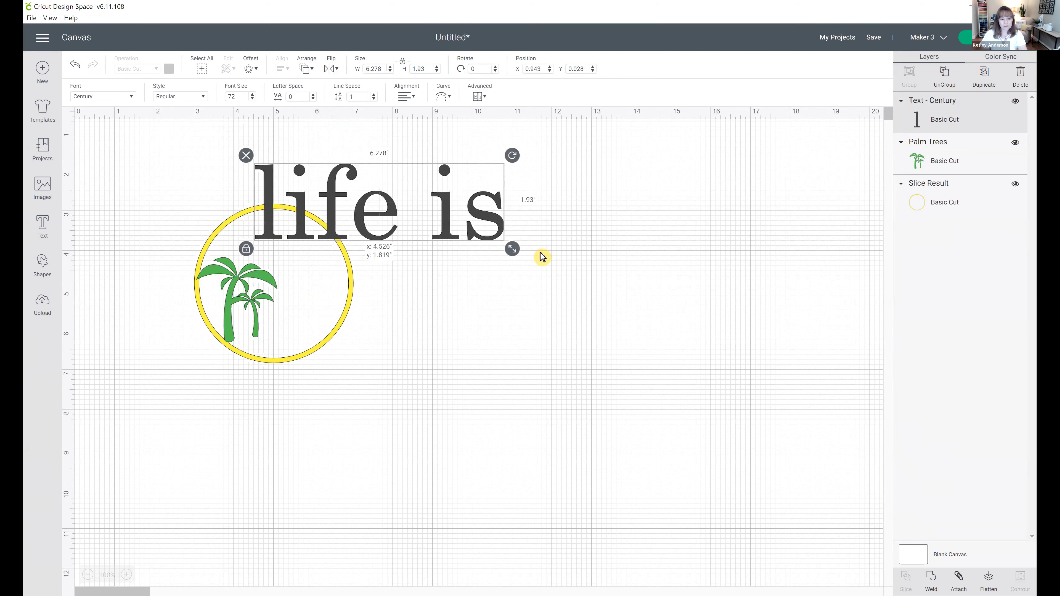
pyautogui.moveTo(542, 257); pyautogui.dragTo(540, 286)
pyautogui.click(523, 396)
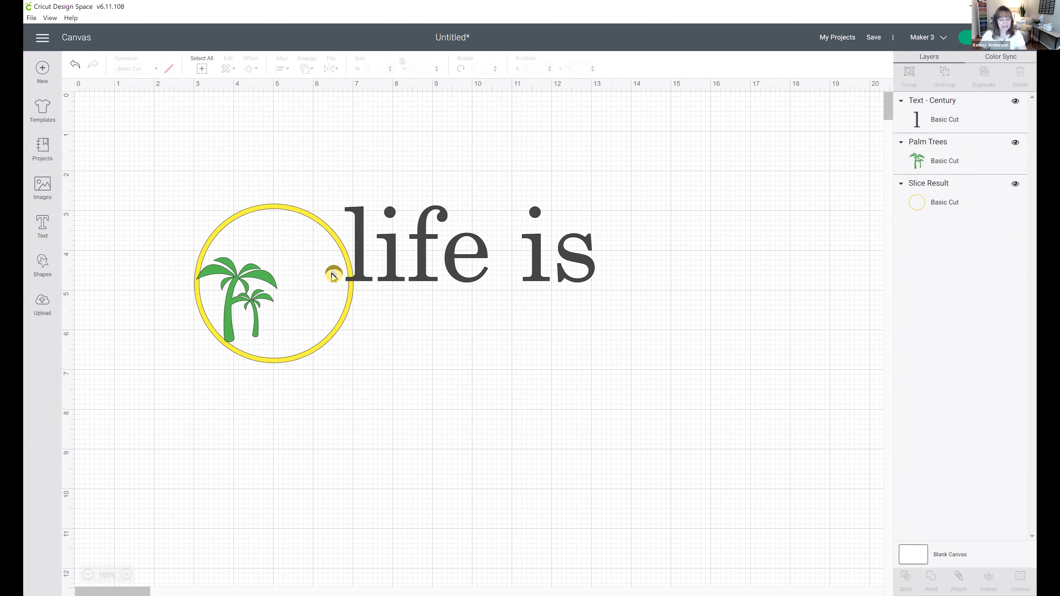
# - Add a separate Century text reading "on the" and place it below "life is"
pyautogui.click(44, 229)
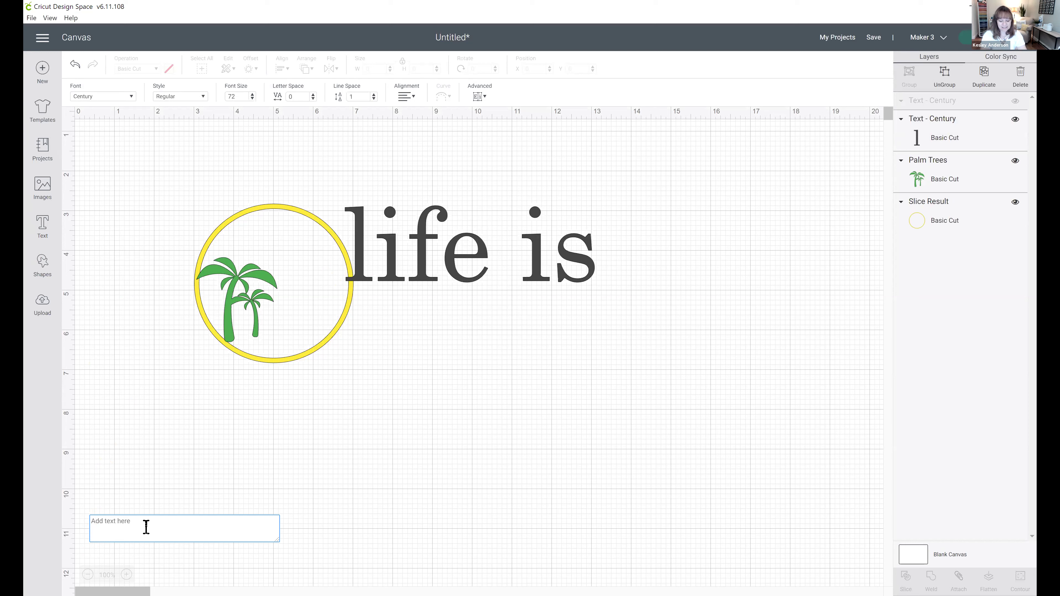
pyautogui.write('on')
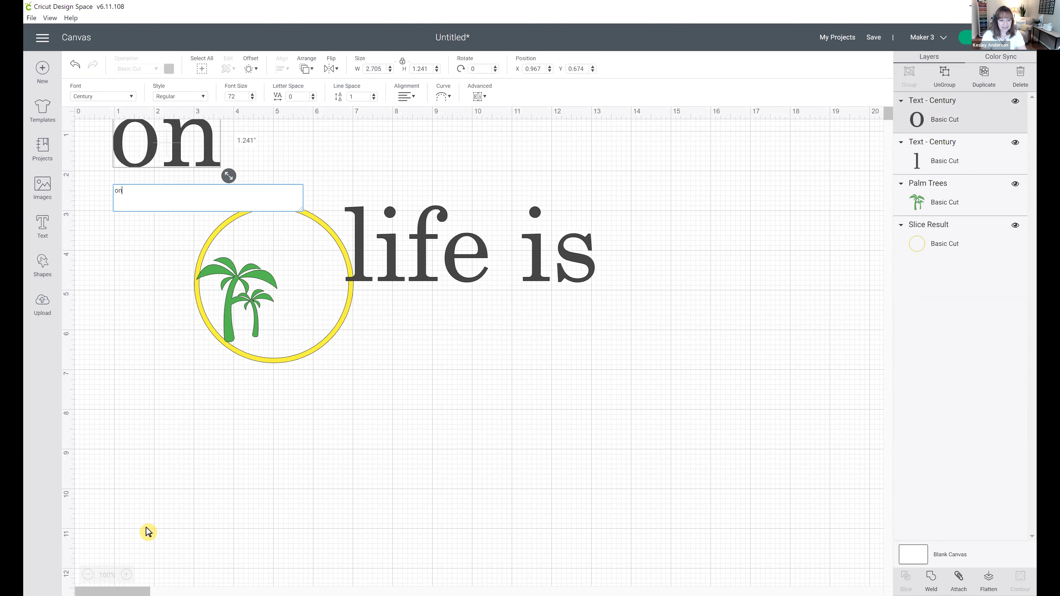
pyautogui.write(' the')
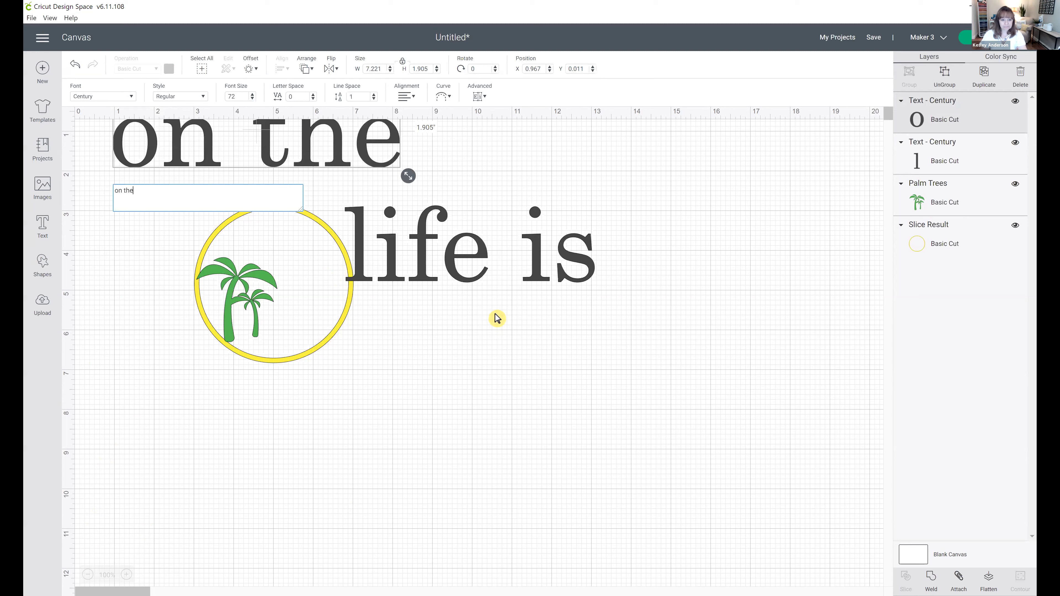
pyautogui.moveTo(335, 134); pyautogui.dragTo(591, 385)
pyautogui.click(531, 474)
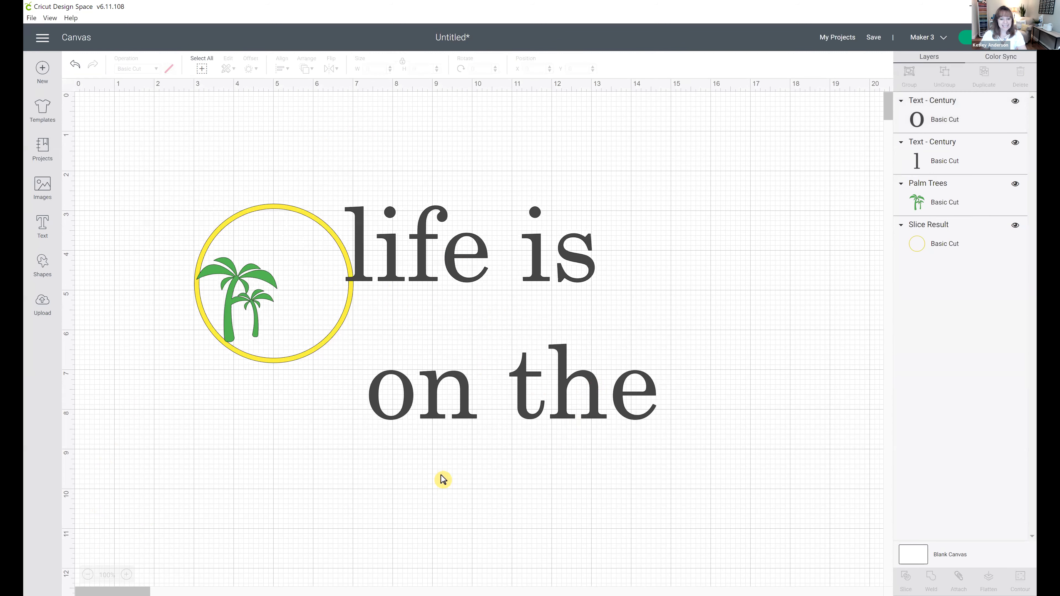
# - Add a separate text reading "better" and change its font to Radiotopia from the Cricut fonts
pyautogui.click(41, 227)
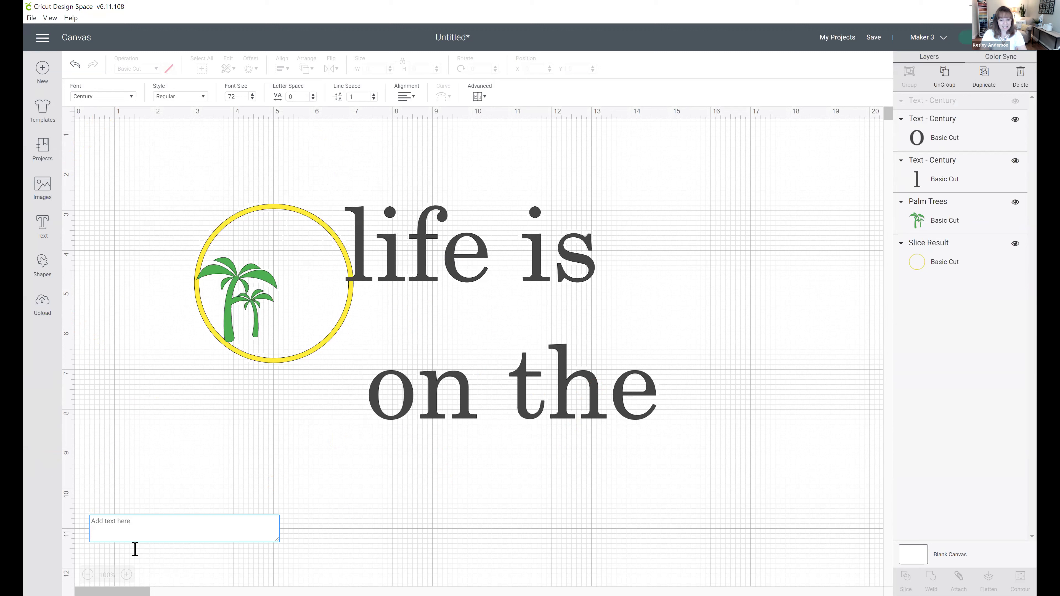
pyautogui.write('better')
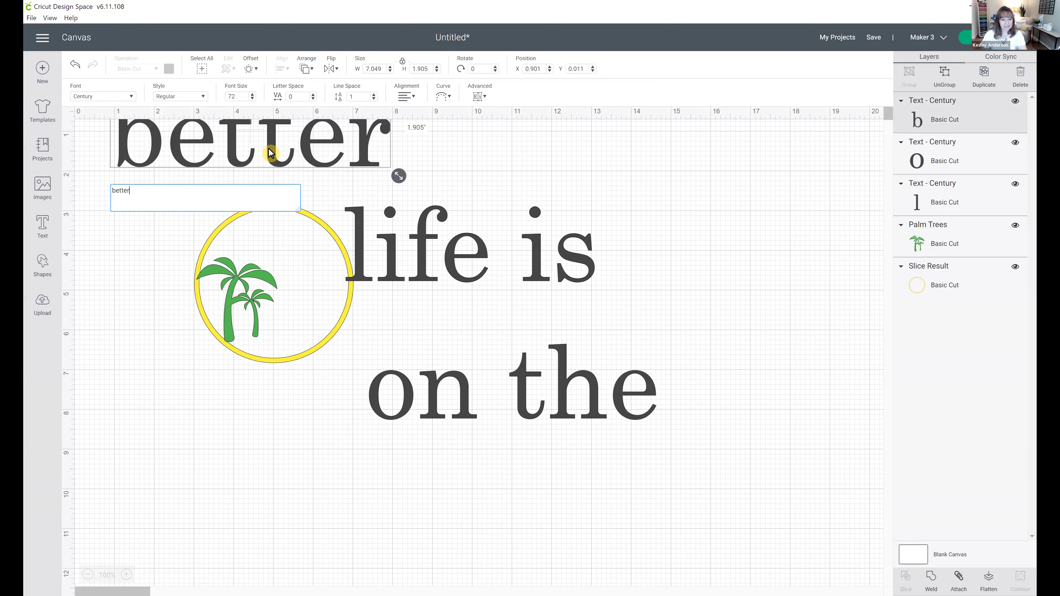
pyautogui.click(129, 99)
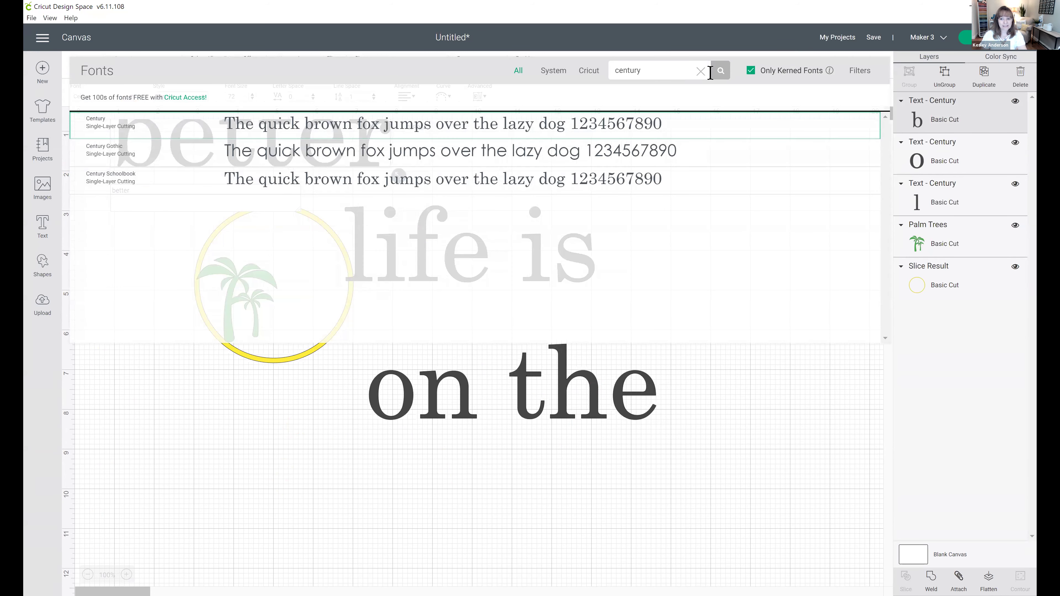
pyautogui.click(589, 70)
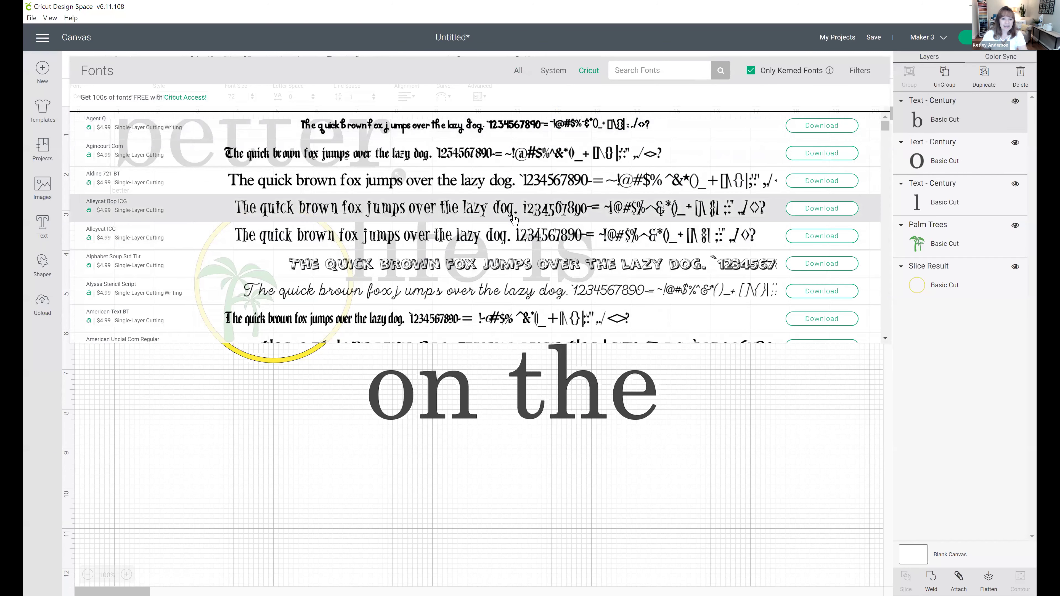
pyautogui.scroll(-3, 514, 220)
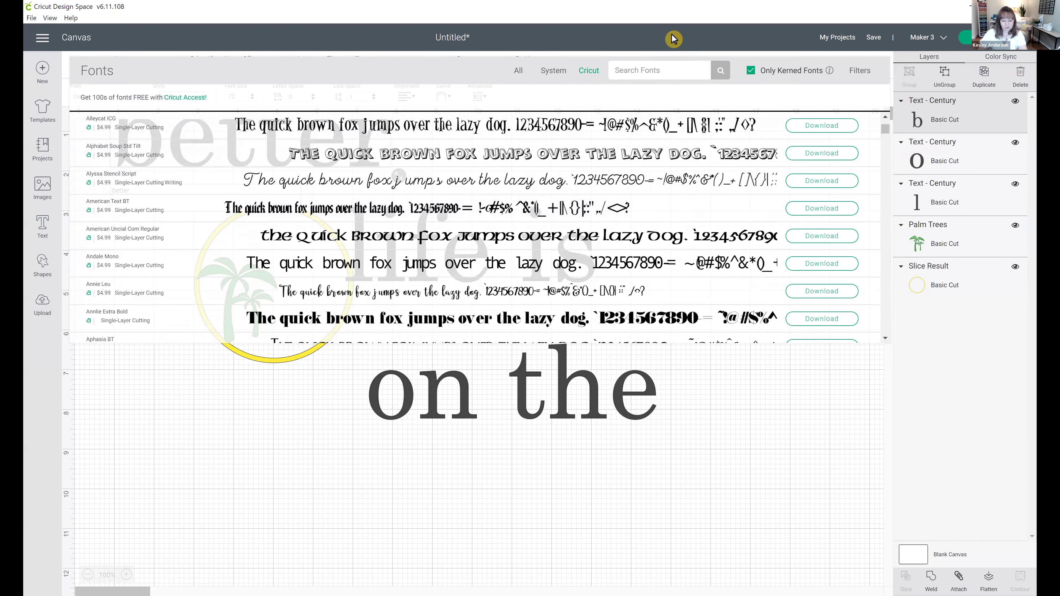
pyautogui.write('radiotopia')
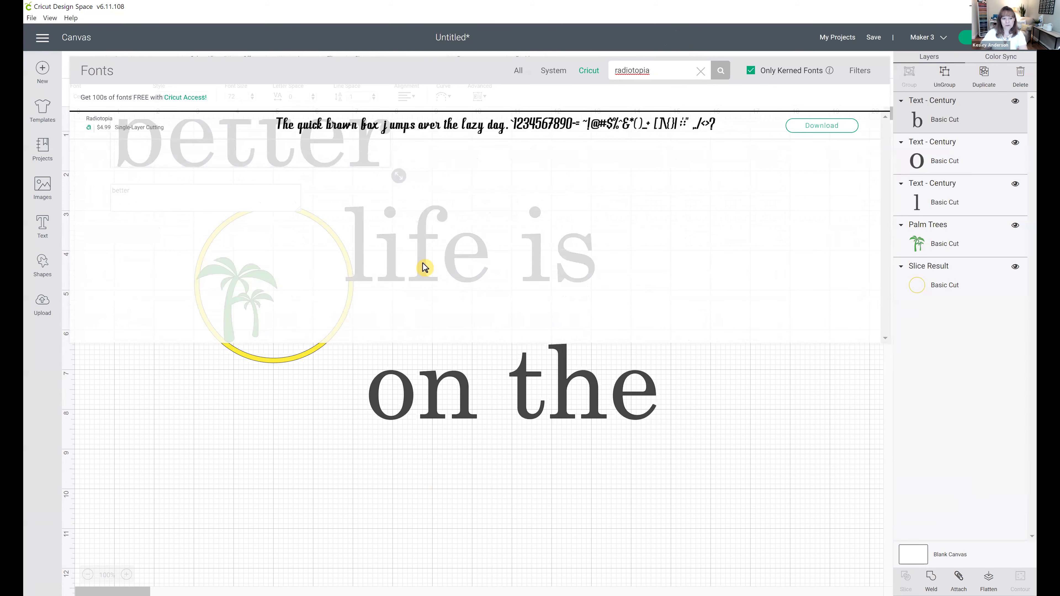
pyautogui.click(521, 128)
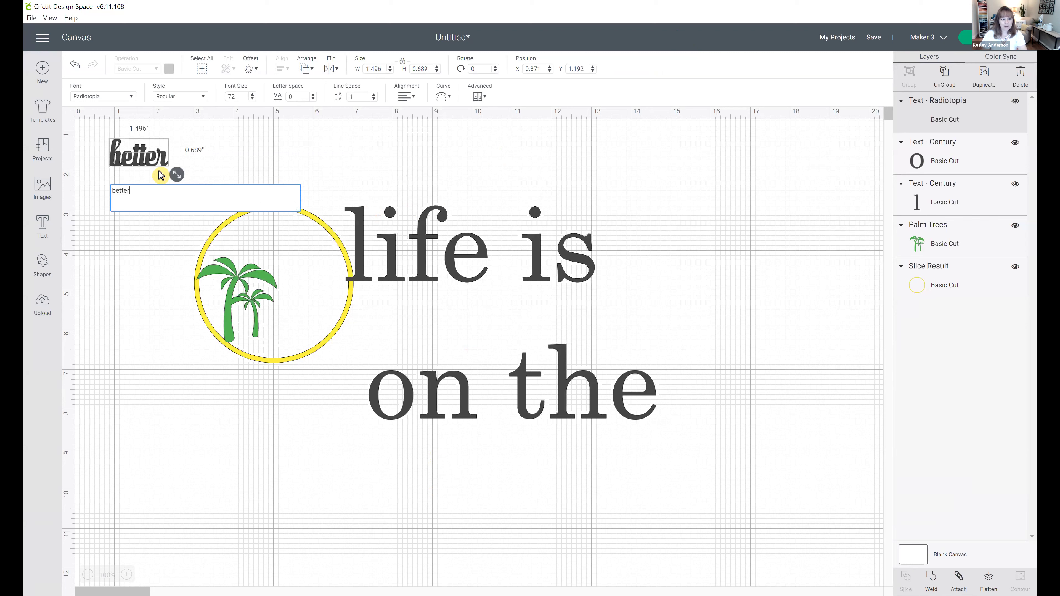
# - Enlarge the "better" text to about 7.56 inches wide and colour it yellow
pyautogui.moveTo(146, 179); pyautogui.dragTo(623, 360)
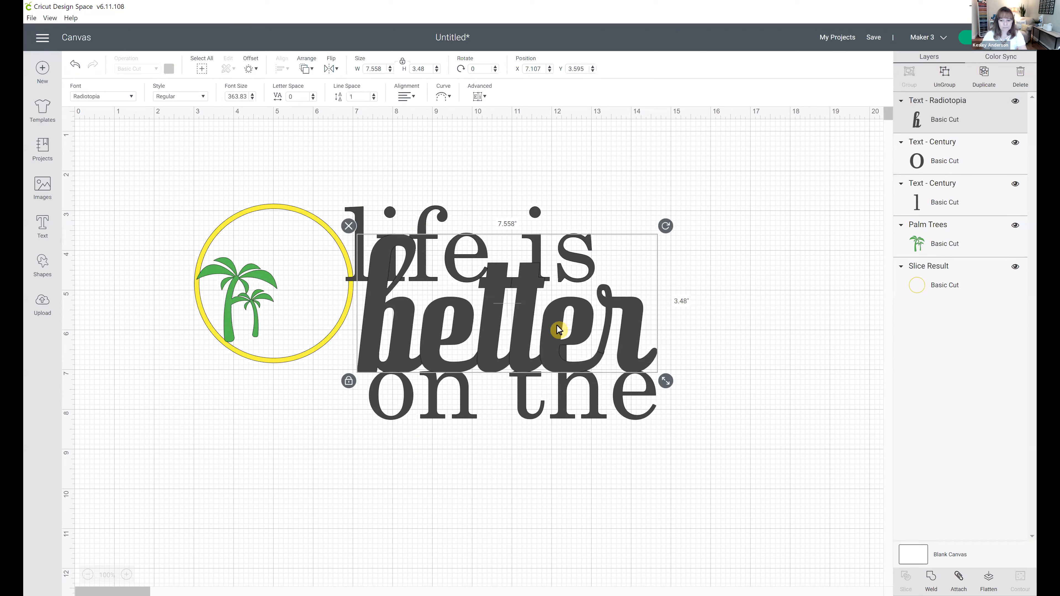
pyautogui.moveTo(559, 327); pyautogui.dragTo(564, 320)
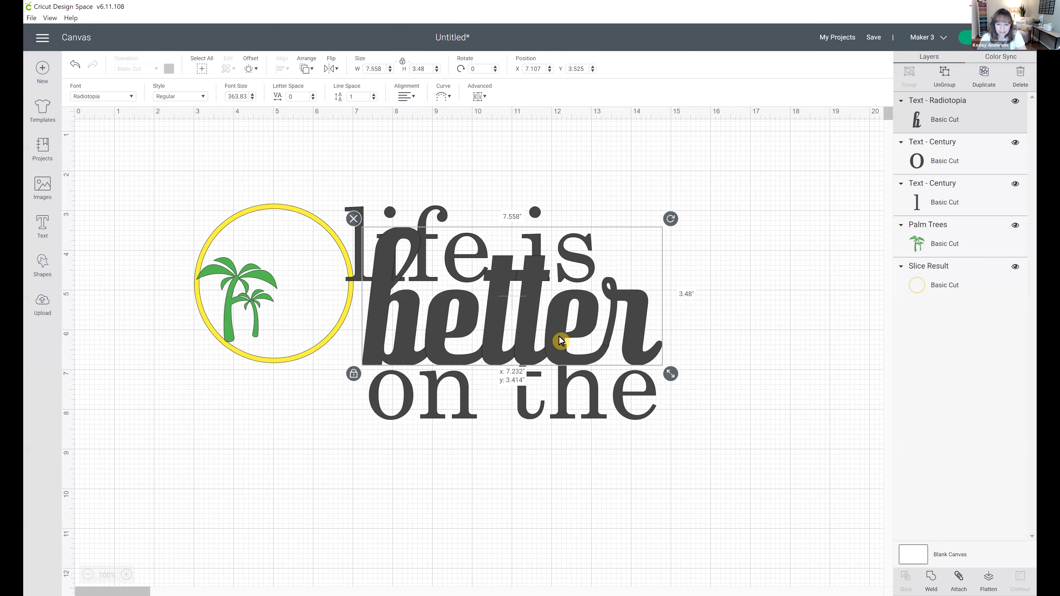
pyautogui.moveTo(458, 320); pyautogui.dragTo(318, 453)
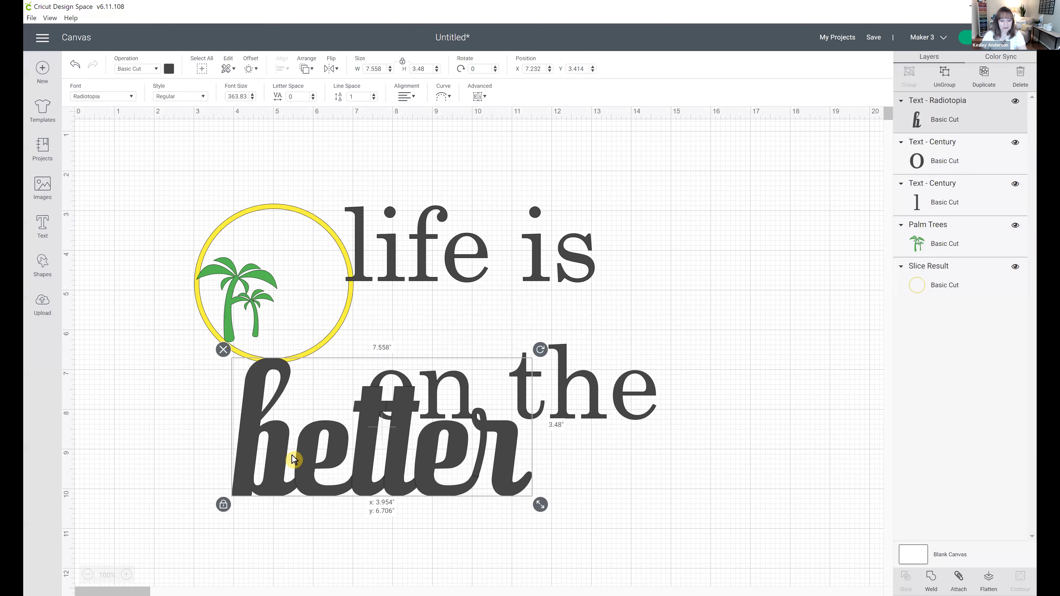
pyautogui.click(168, 72)
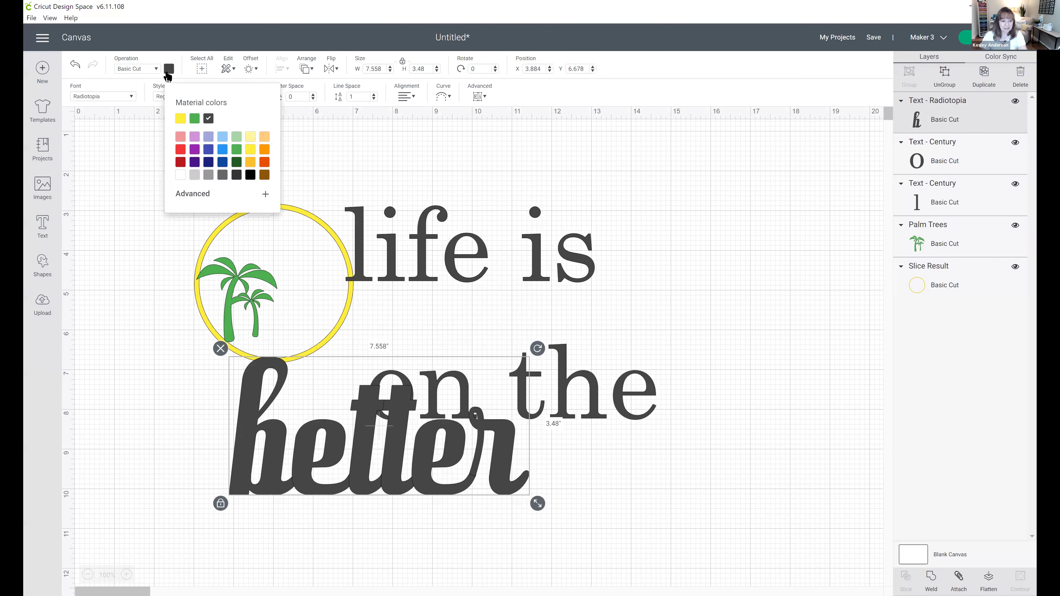
pyautogui.click(250, 151)
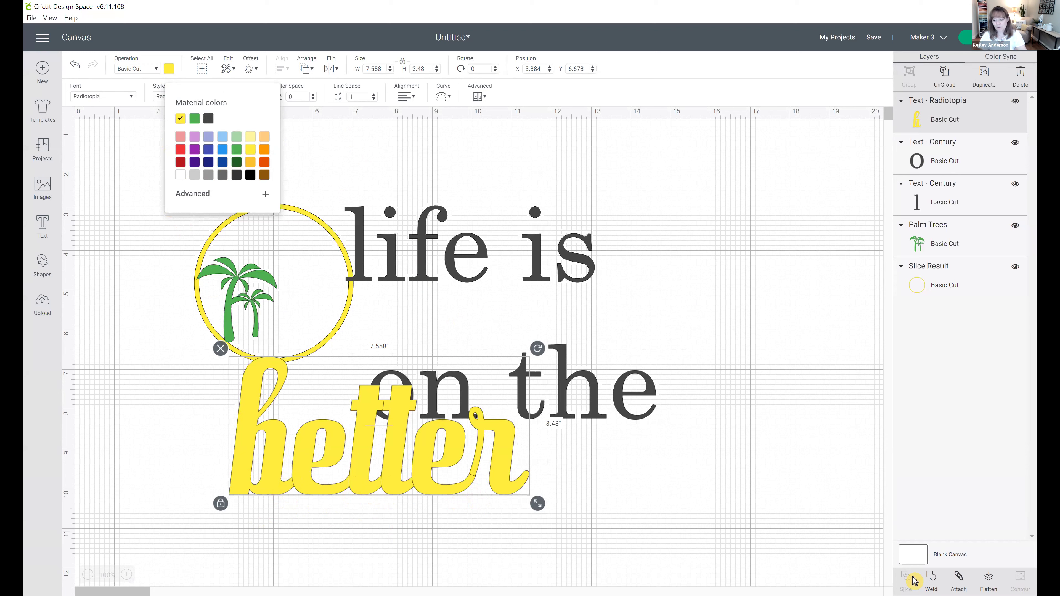
# - Weld the letters of "better" into one shape and move it between "life is" and "on the"
pyautogui.click(931, 578)
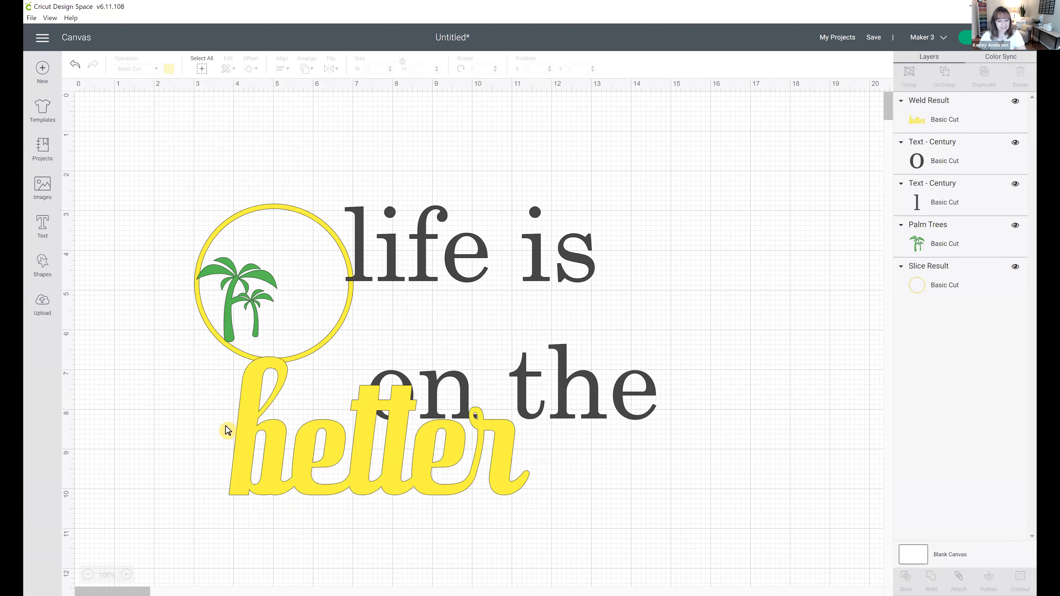
pyautogui.click(433, 479)
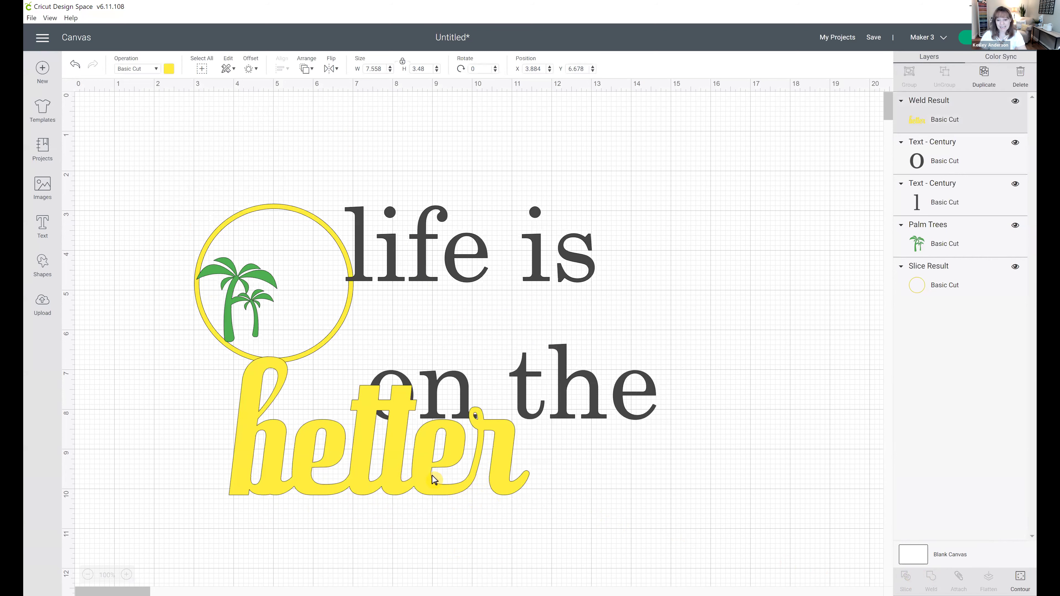
pyautogui.moveTo(434, 479); pyautogui.dragTo(572, 367)
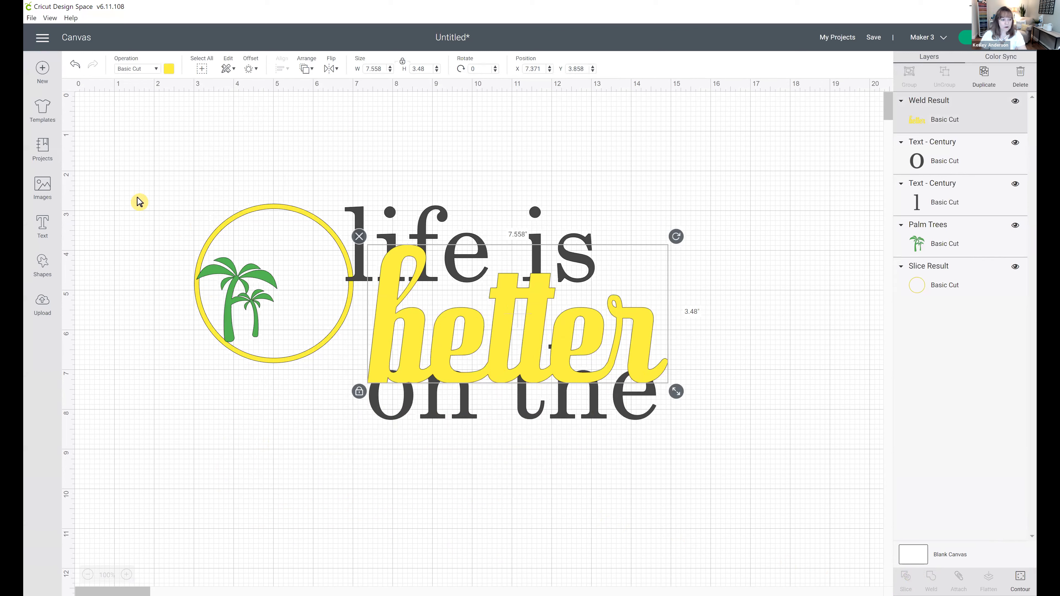
# - Add a separate text reading "beach" in the Radiotopia font and enlarge it to about 5.41 inches wide
pyautogui.click(42, 237)
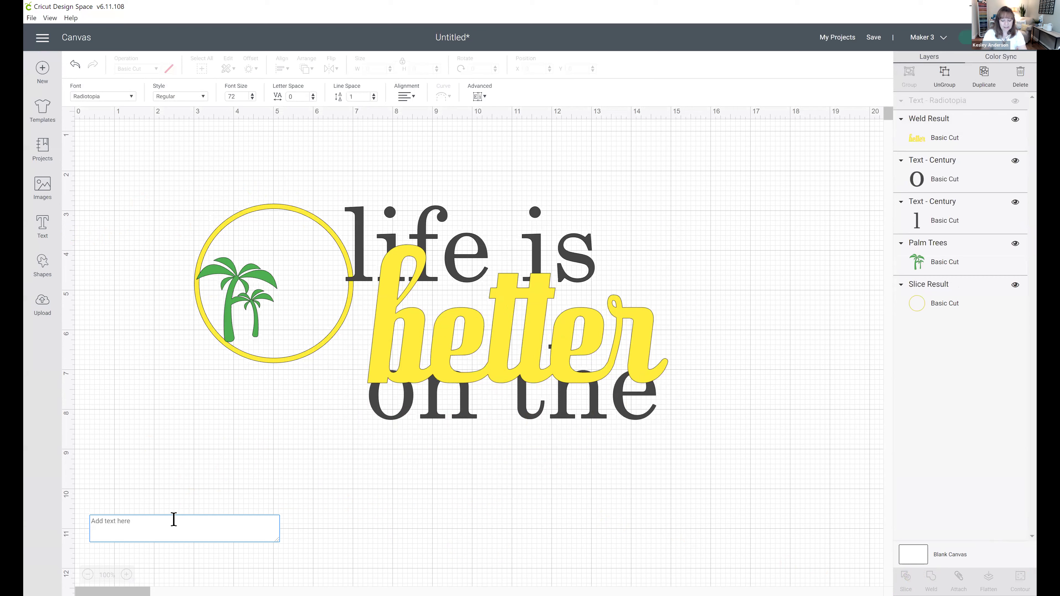
pyautogui.write('beach')
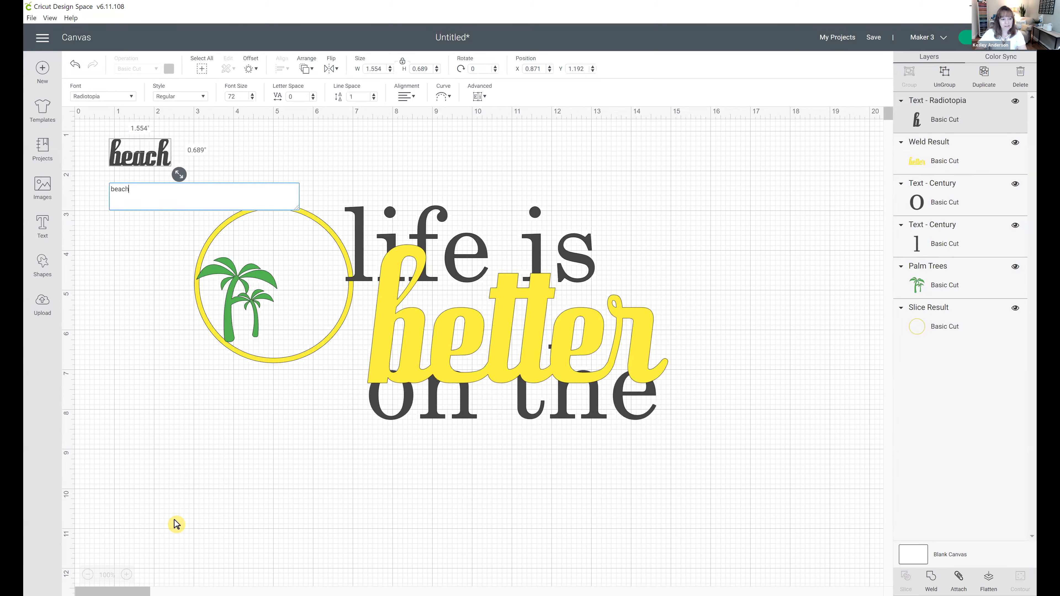
pyautogui.click(89, 99)
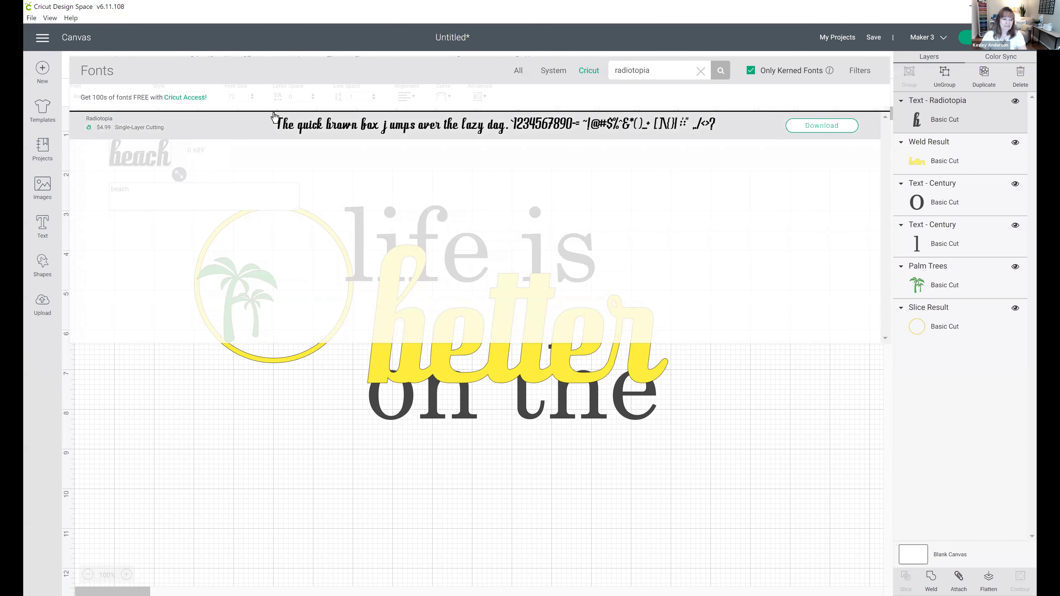
pyautogui.click(378, 124)
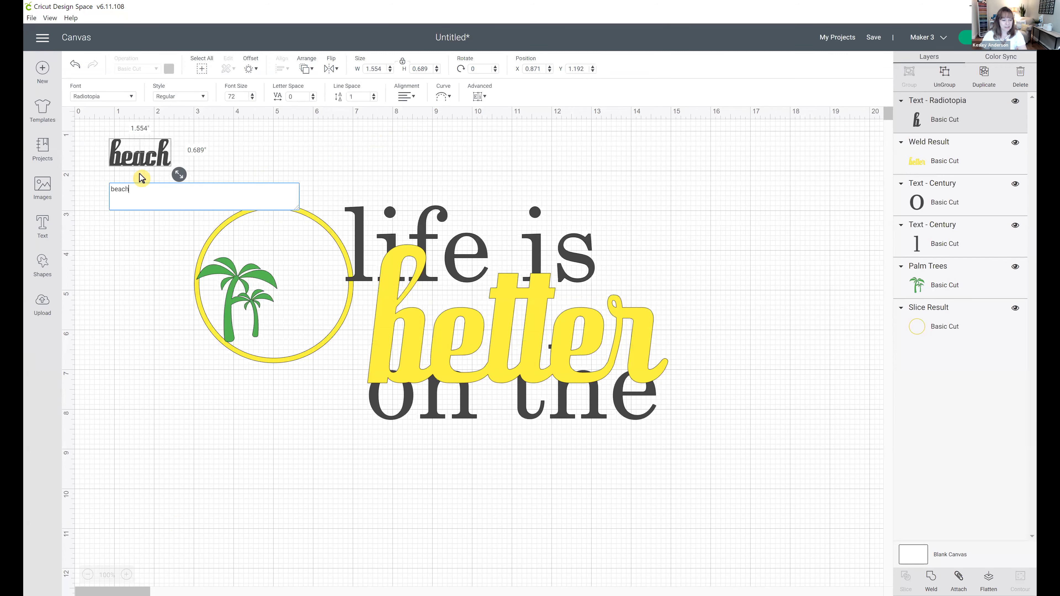
pyautogui.moveTo(178, 175); pyautogui.dragTo(331, 242)
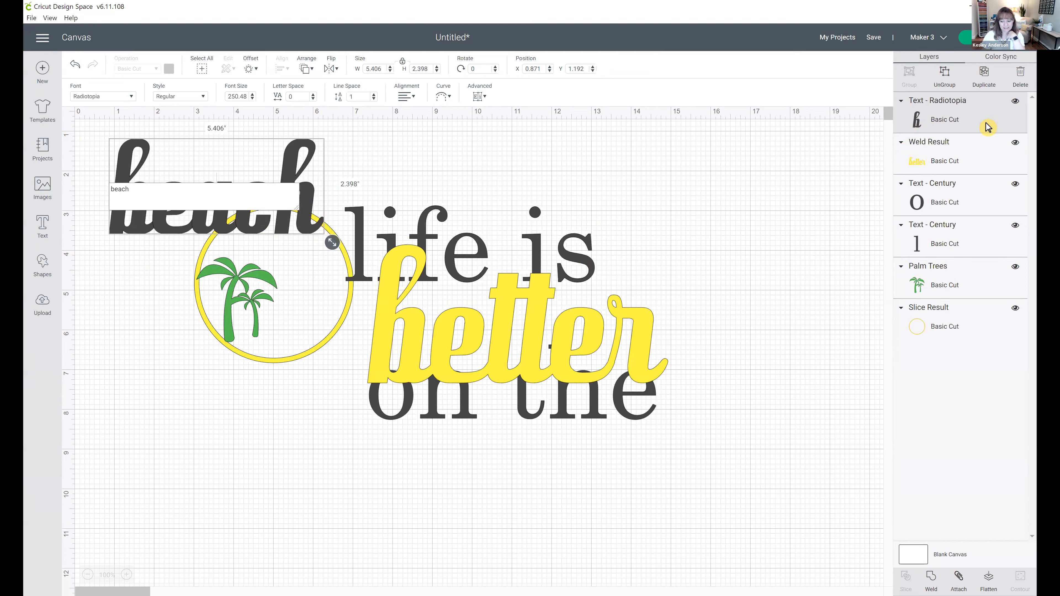
# - Weld the letters of "beach" into one shape and colour it light blue
pyautogui.click(933, 577)
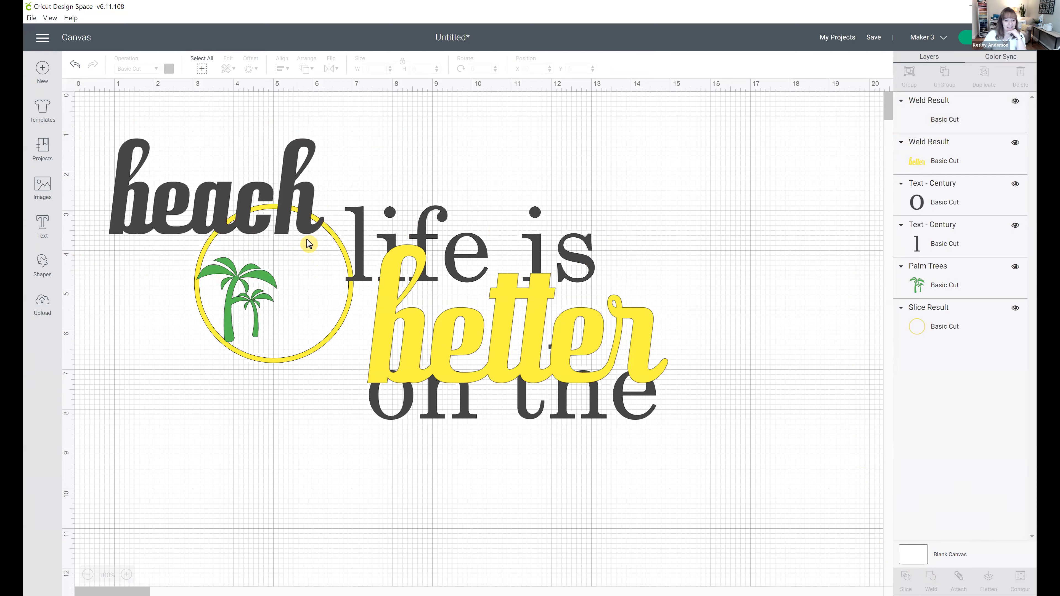
pyautogui.click(172, 197)
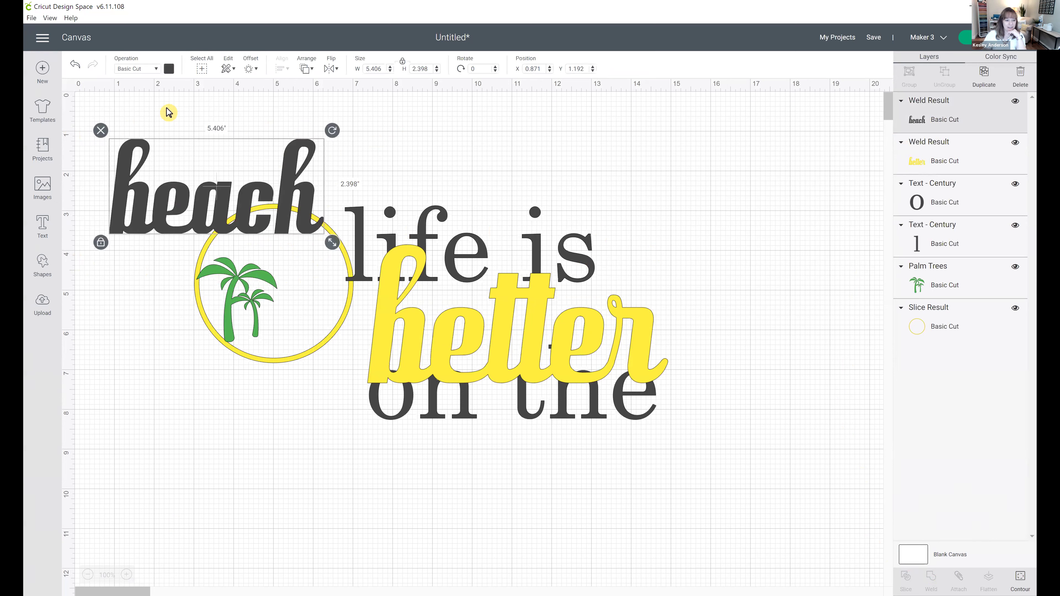
pyautogui.click(169, 69)
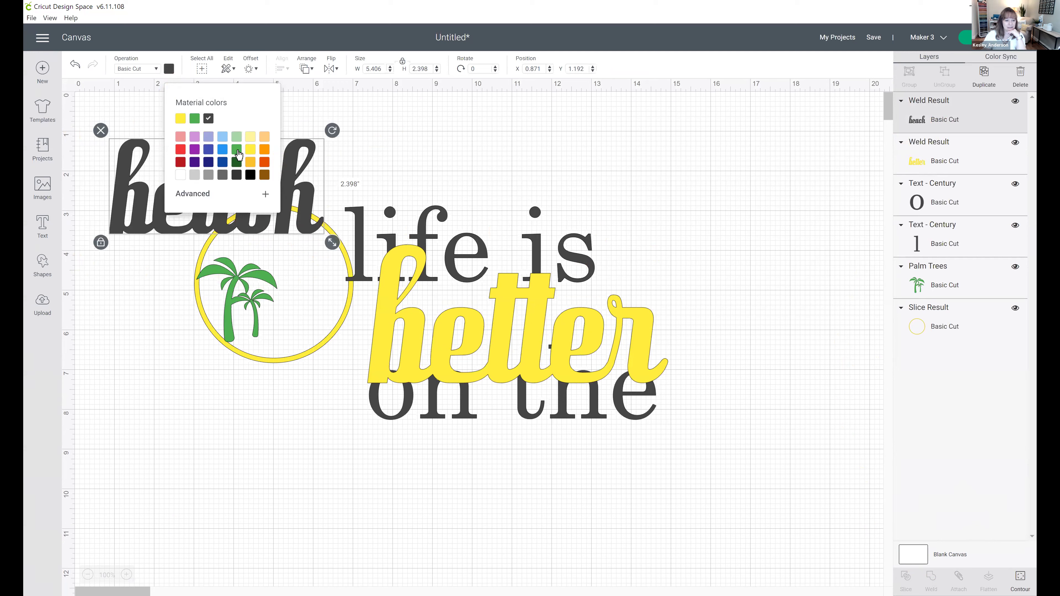
pyautogui.click(223, 137)
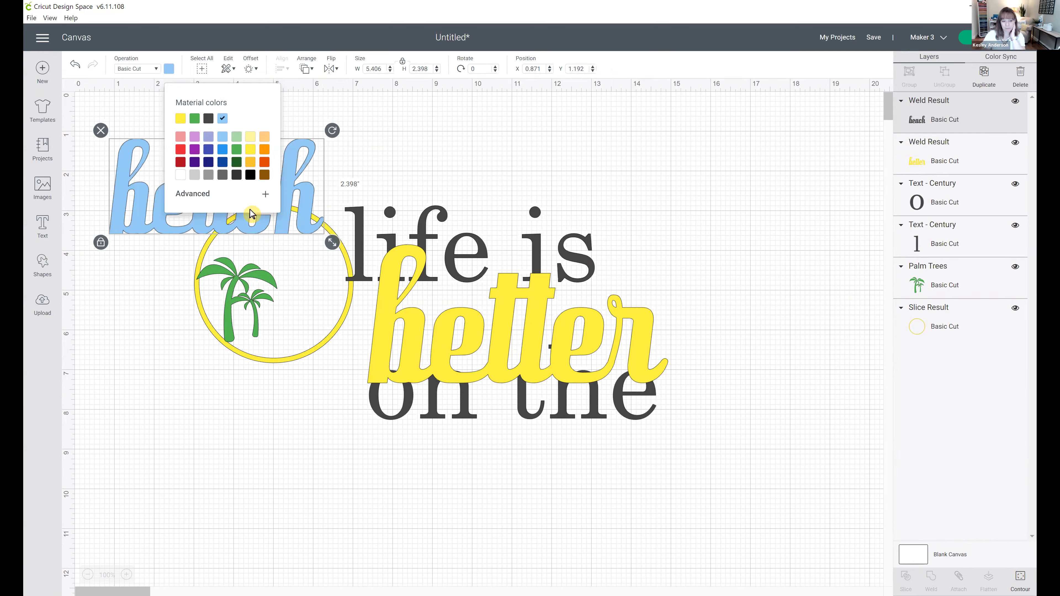
# - Recolour the welded "better" in the same light blue as "beach"
pyautogui.click(411, 349)
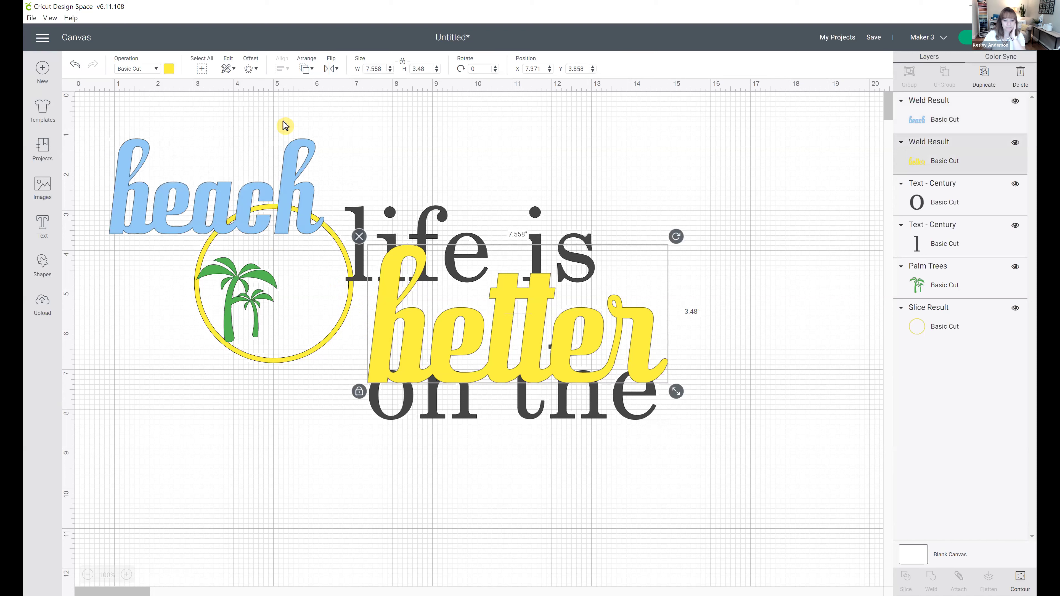
pyautogui.click(169, 70)
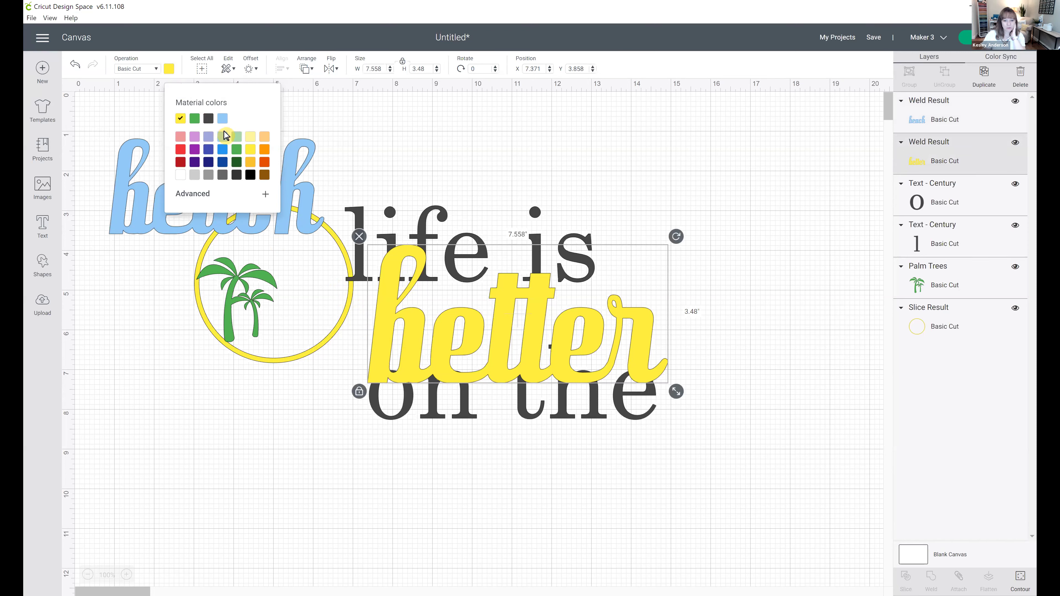
pyautogui.click(224, 136)
# - Recolour the "life is" and "on the" texts light blue
pyautogui.moveTo(393, 166); pyautogui.dragTo(593, 273)
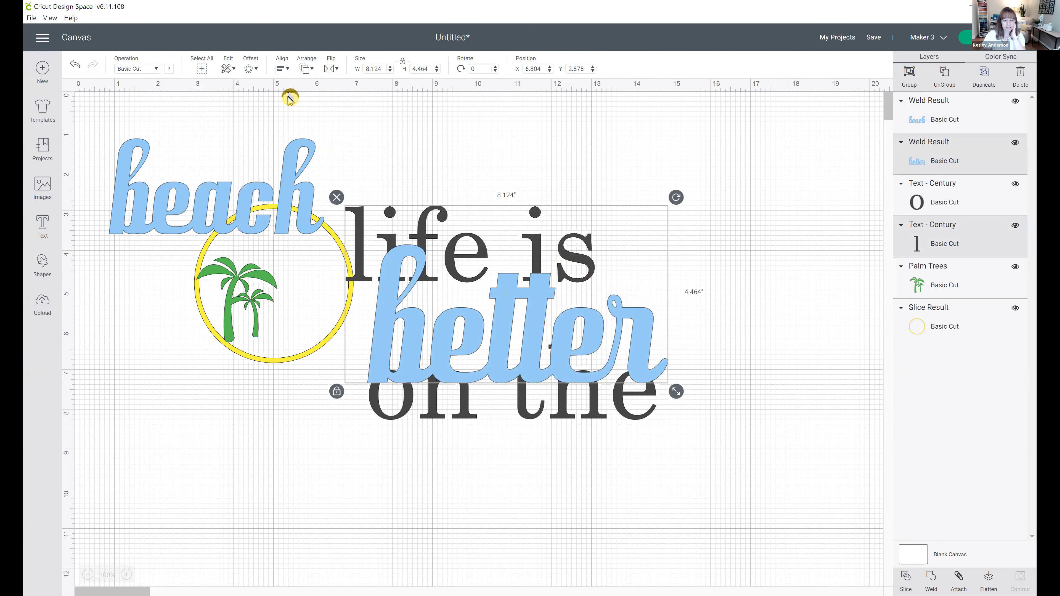
pyautogui.click(168, 68)
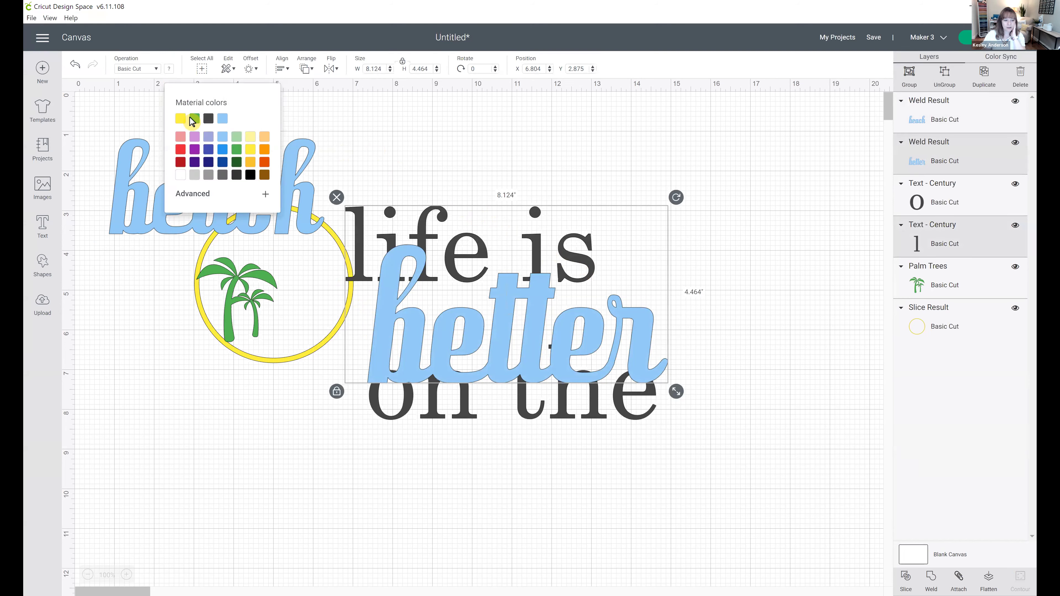
pyautogui.click(218, 140)
pyautogui.moveTo(365, 456); pyautogui.dragTo(647, 410)
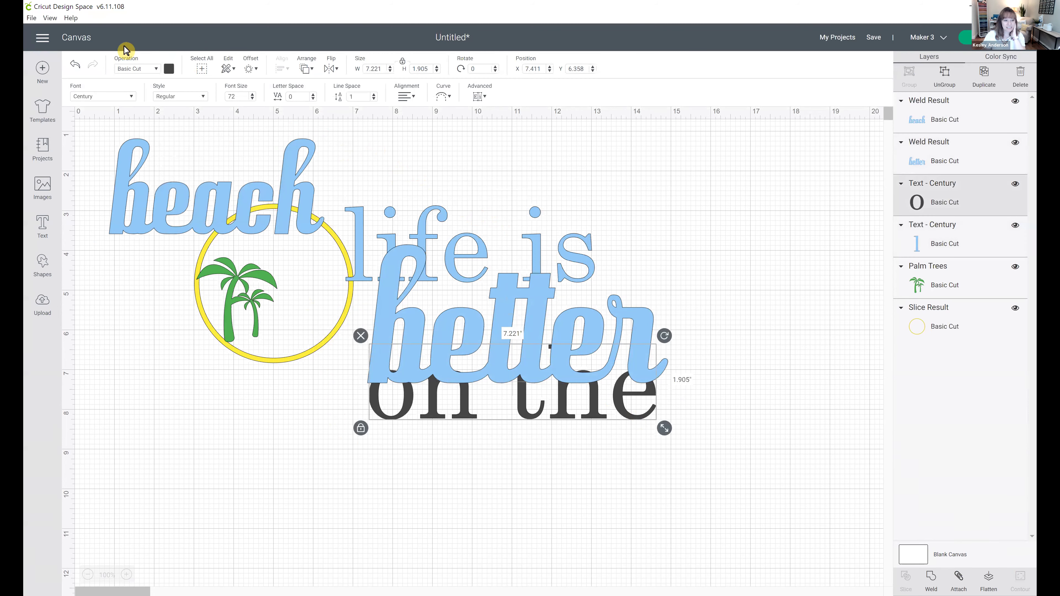
pyautogui.click(168, 70)
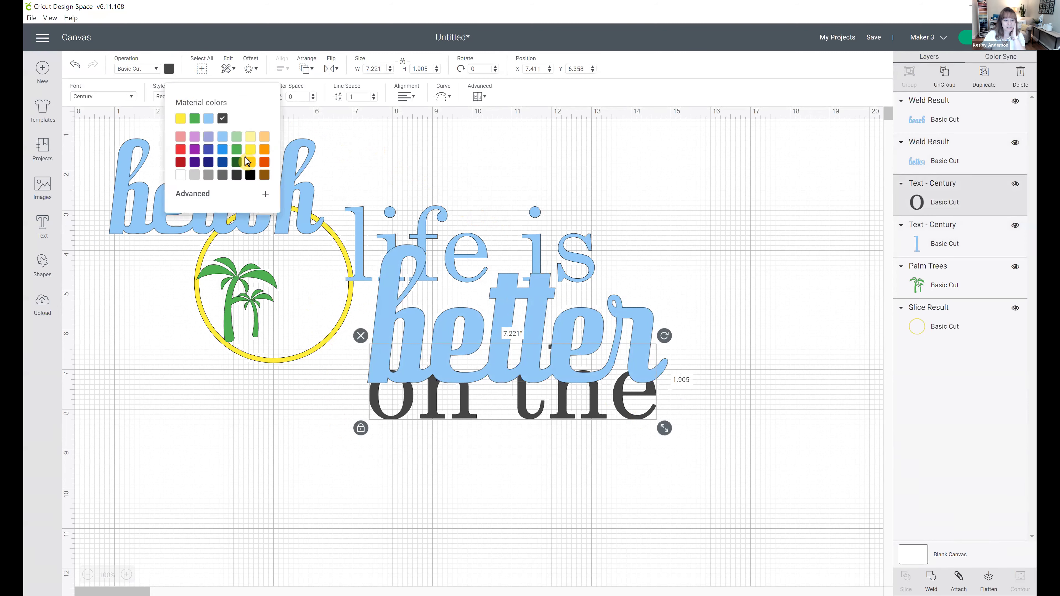
pyautogui.click(223, 144)
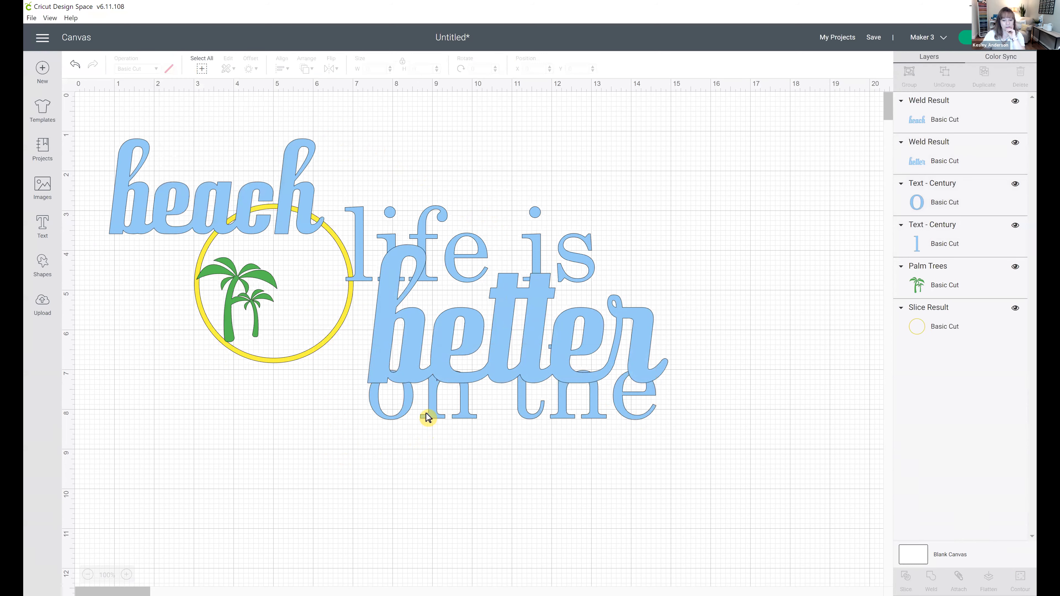
# - Spread out the words by moving "on the" below "better" and "beach" above "life is"
pyautogui.moveTo(426, 455); pyautogui.dragTo(419, 539)
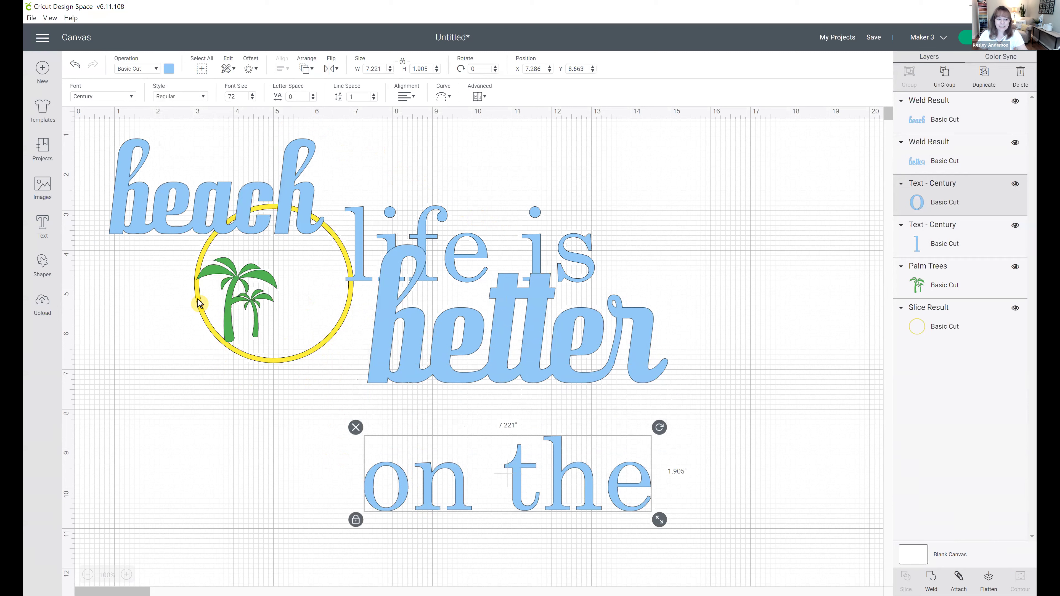
pyautogui.click(272, 200)
pyautogui.moveTo(292, 199); pyautogui.dragTo(606, 144)
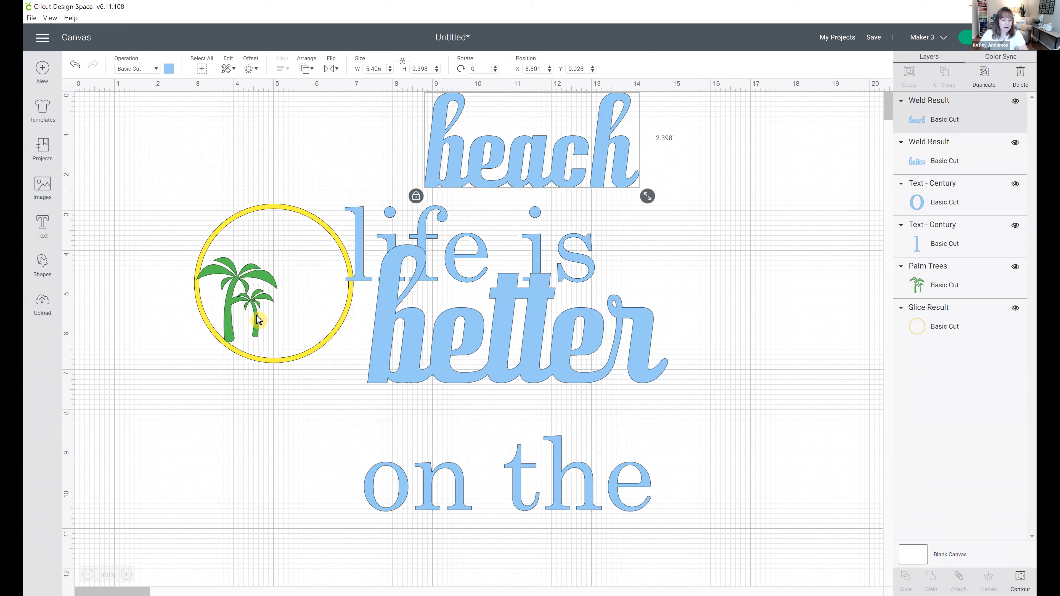
# - Attach the palm trees to the ring and enlarge them together to about 10.79 inches wide
pyautogui.moveTo(220, 185); pyautogui.dragTo(231, 398)
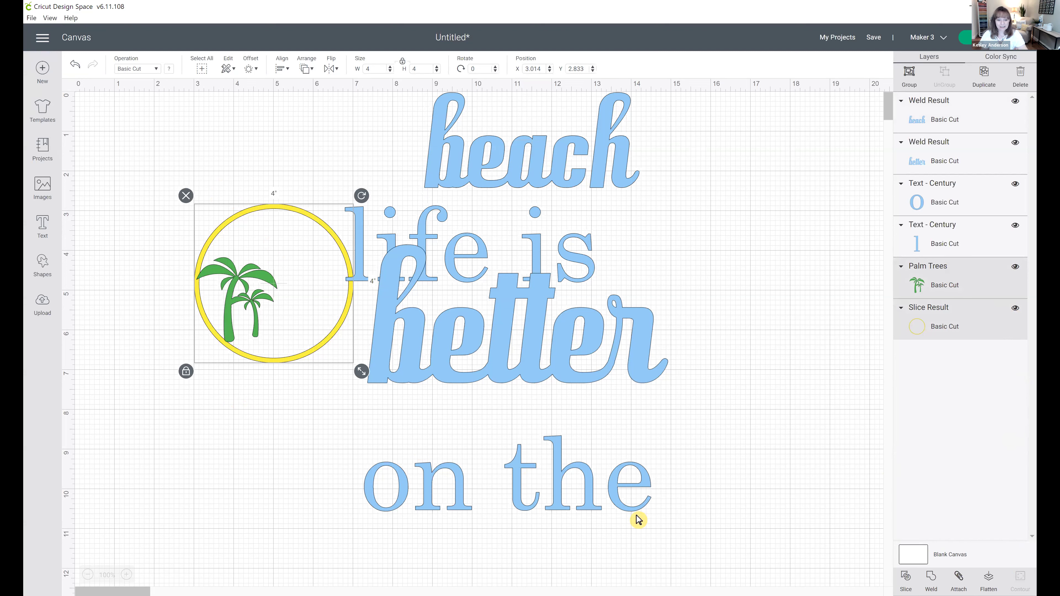
pyautogui.moveTo(362, 371); pyautogui.dragTo(512, 400)
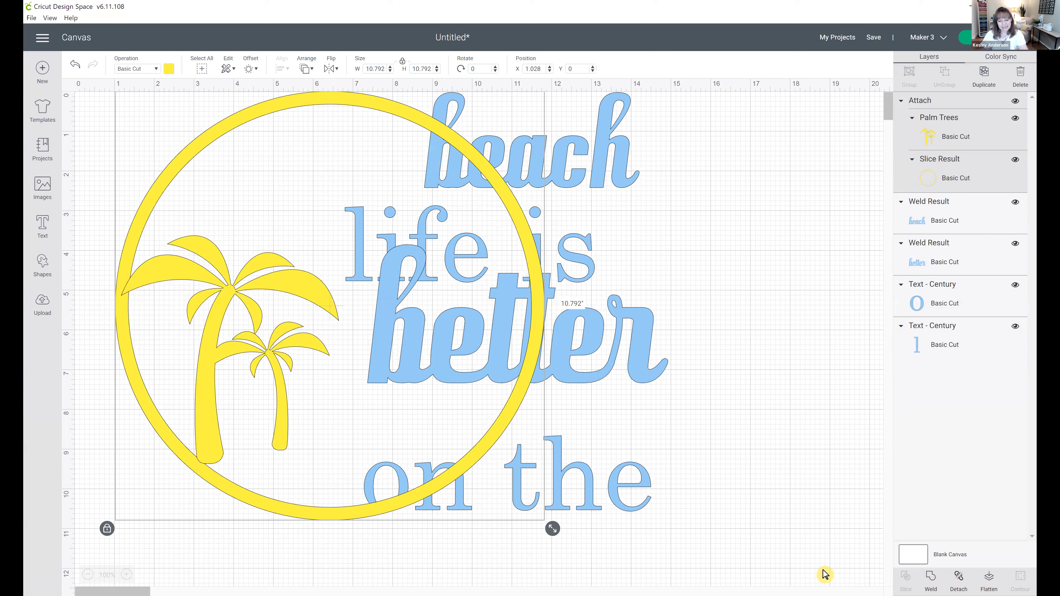
pyautogui.click(710, 524)
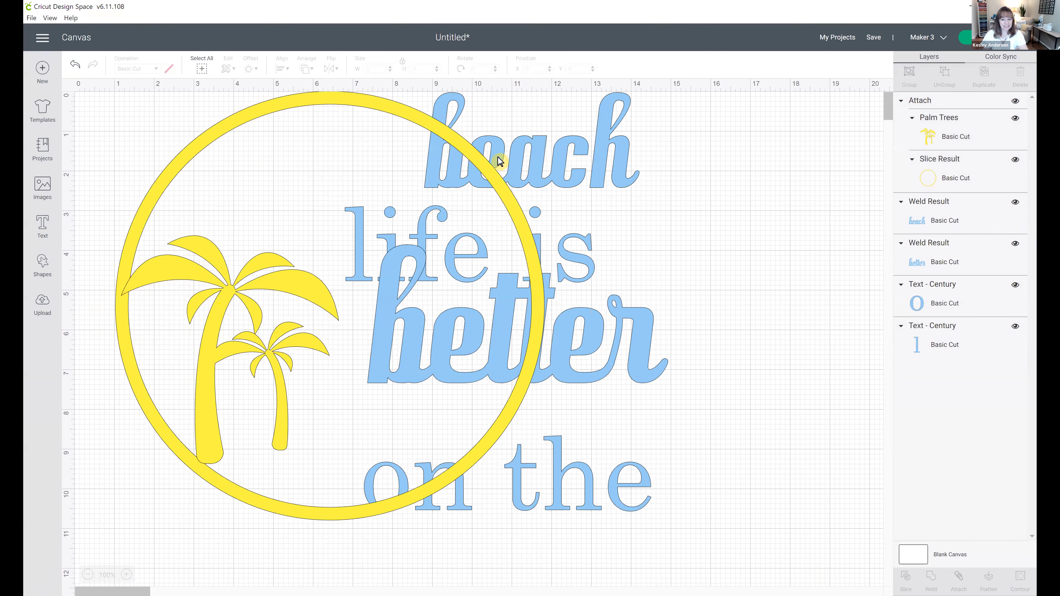
# - Move "better" clear of "life is" and send the attached ring and palm trees behind all the texts
pyautogui.click(580, 261)
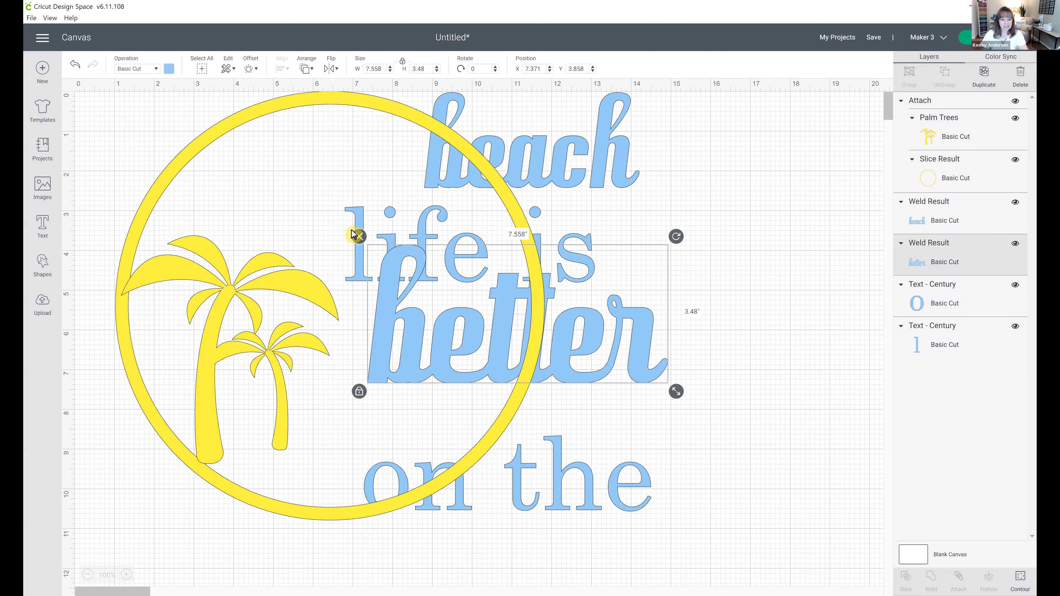
pyautogui.click(357, 214)
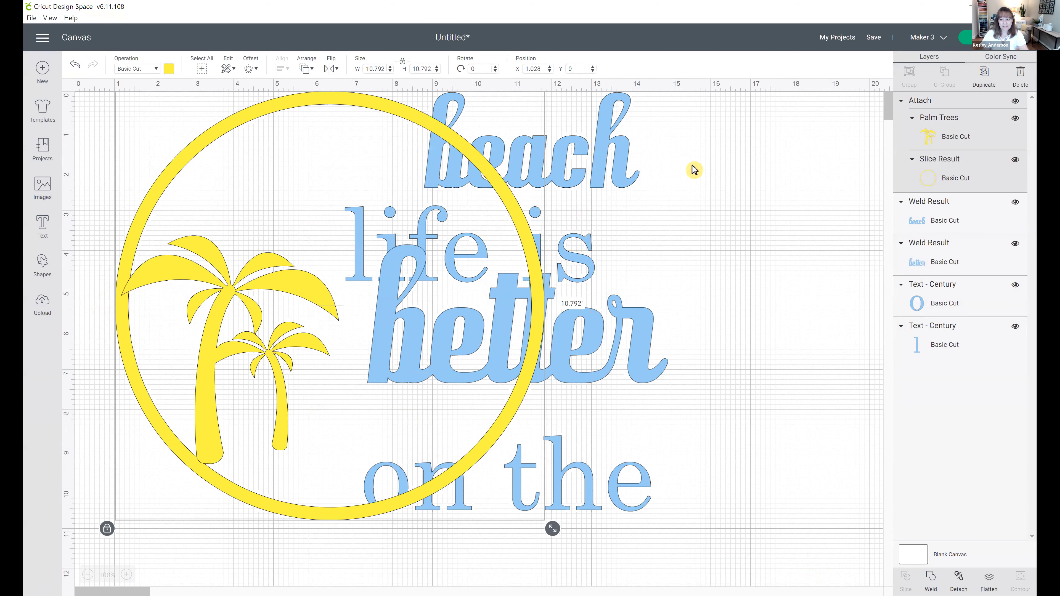
pyautogui.click(567, 251)
pyautogui.moveTo(564, 250); pyautogui.dragTo(566, 341)
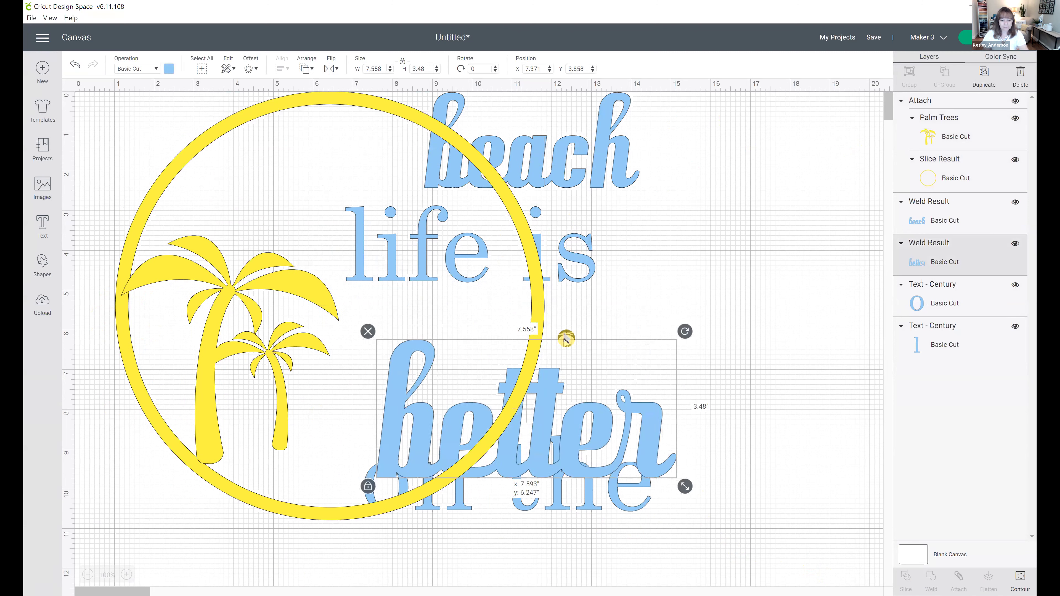
pyautogui.click(478, 275)
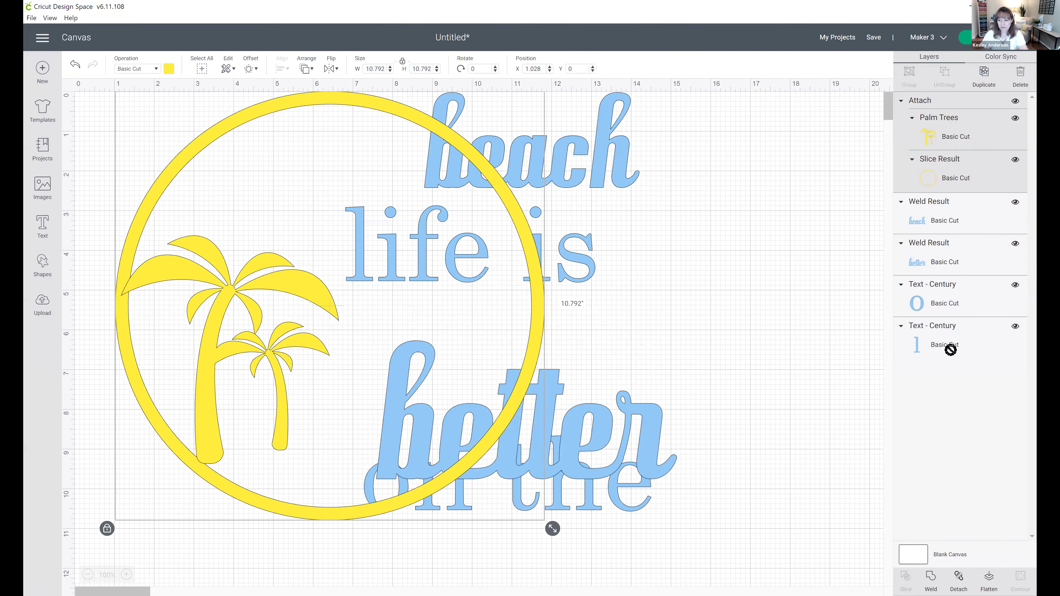
pyautogui.hotkey('ctrl', 'shift', 'Down')
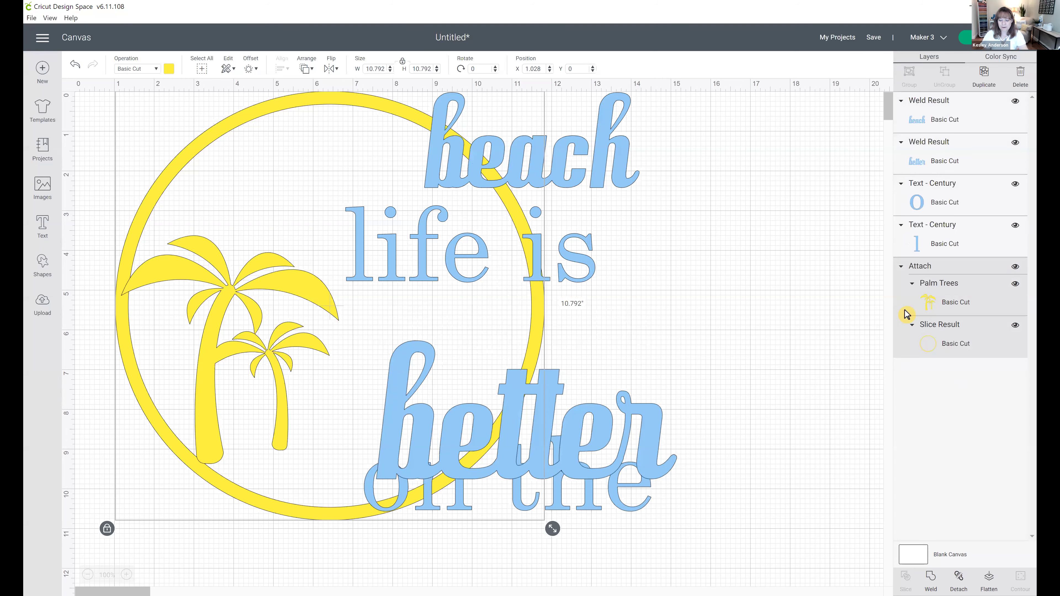
# - Stack "life is", "better", "on the" and "beach" from top to bottom over the ring, beside the palm trees
pyautogui.moveTo(464, 268); pyautogui.dragTo(340, 207)
pyautogui.moveTo(596, 445); pyautogui.dragTo(547, 328)
pyautogui.moveTo(468, 513); pyautogui.dragTo(396, 430)
pyautogui.click(557, 163)
pyautogui.moveTo(564, 187); pyautogui.dragTo(418, 512)
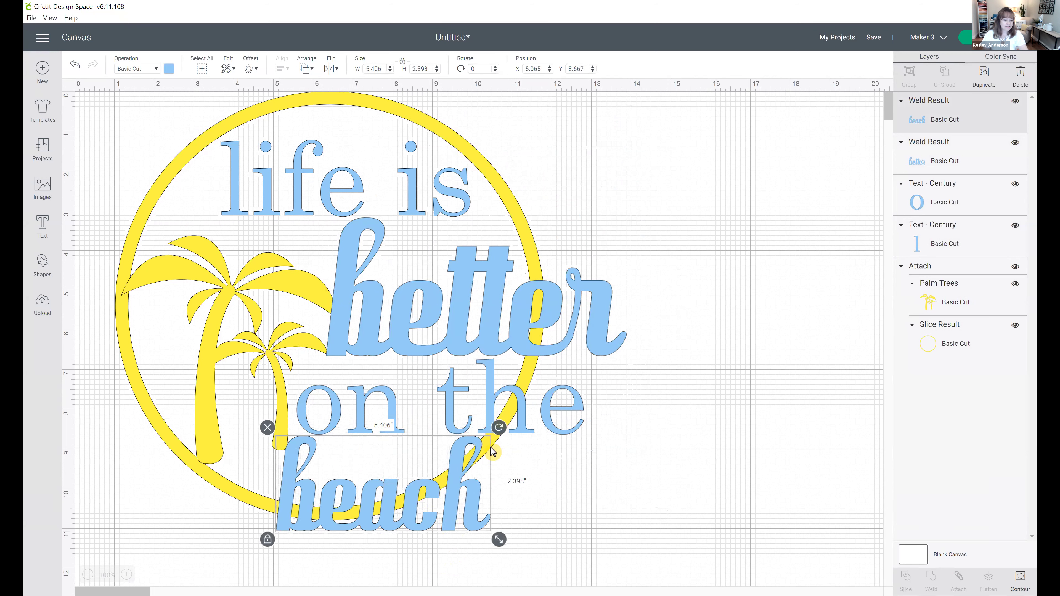
# - Shrink "life is" to about 4.65 inches wide and "better" to about 4.24 inches wide, placing "better" just beneath "life is"
pyautogui.click(468, 329)
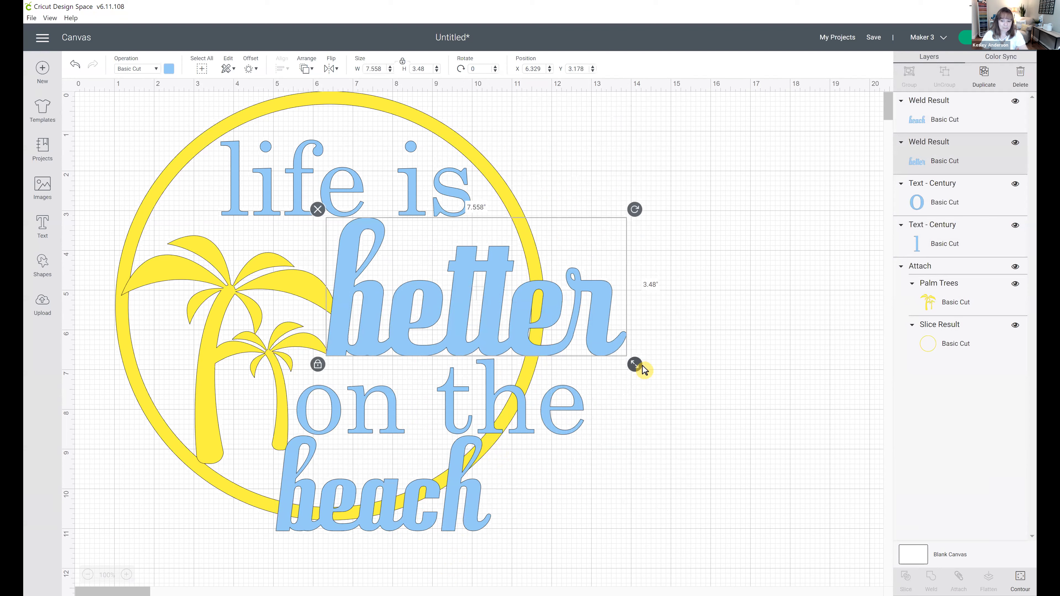
pyautogui.moveTo(635, 364); pyautogui.dragTo(532, 330)
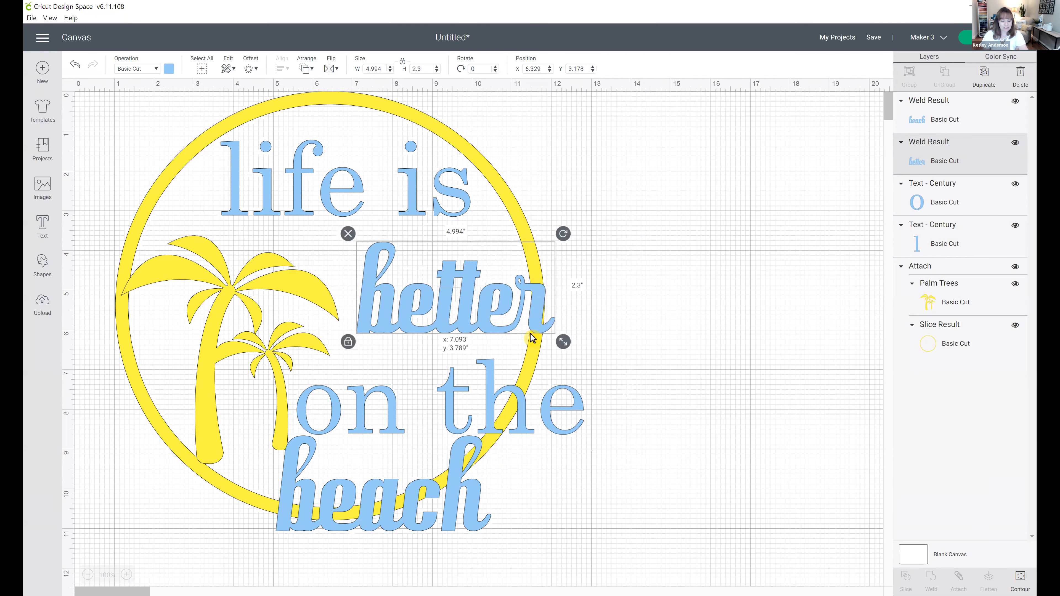
pyautogui.click(322, 182)
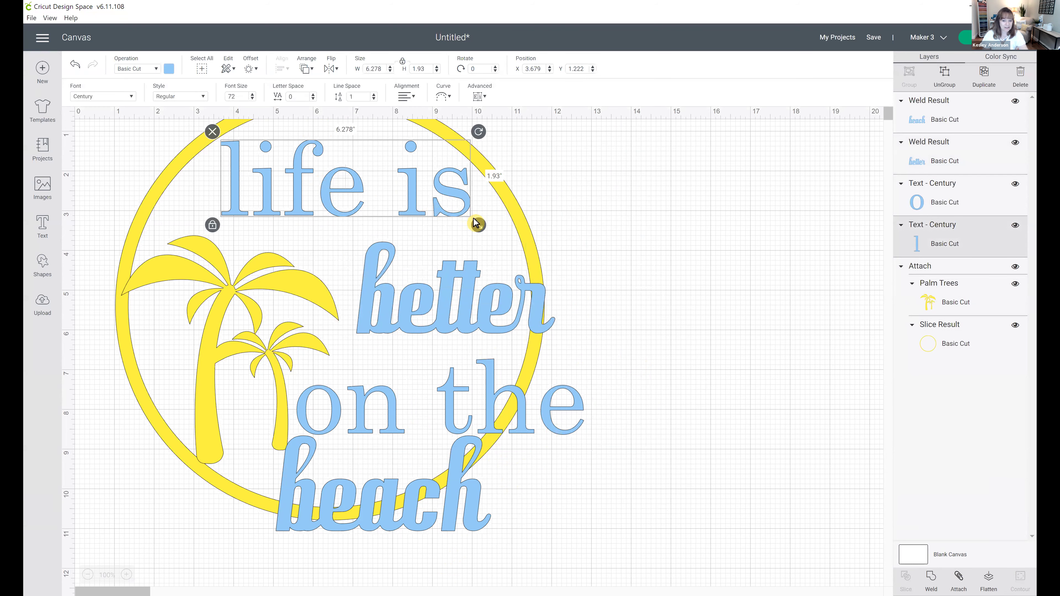
pyautogui.moveTo(481, 228); pyautogui.dragTo(407, 193)
pyautogui.click(438, 307)
pyautogui.moveTo(443, 315); pyautogui.dragTo(436, 285)
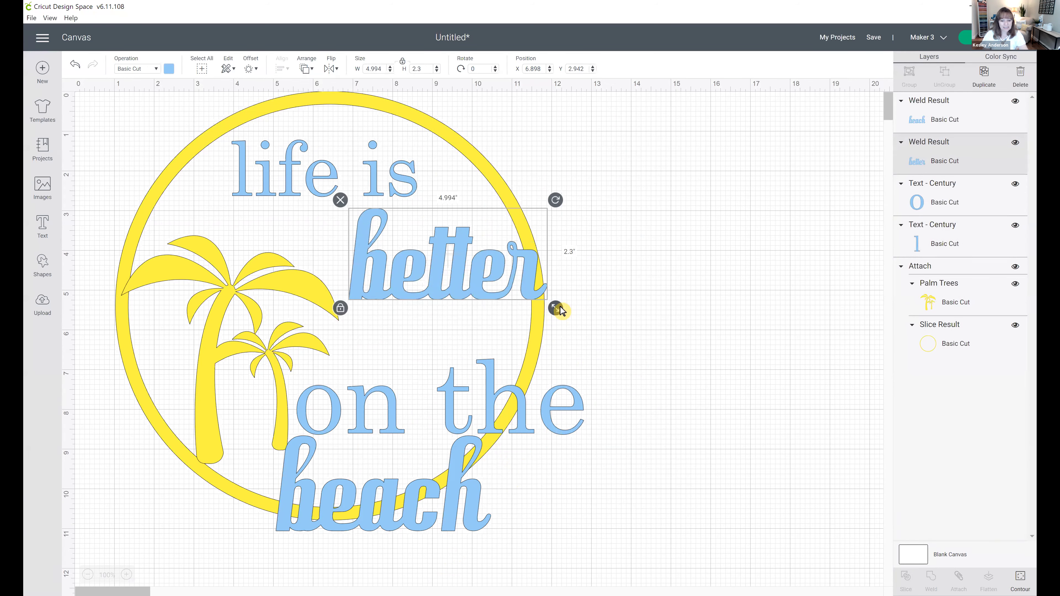
pyautogui.moveTo(551, 307); pyautogui.dragTo(522, 292)
pyautogui.moveTo(457, 276); pyautogui.dragTo(445, 260)
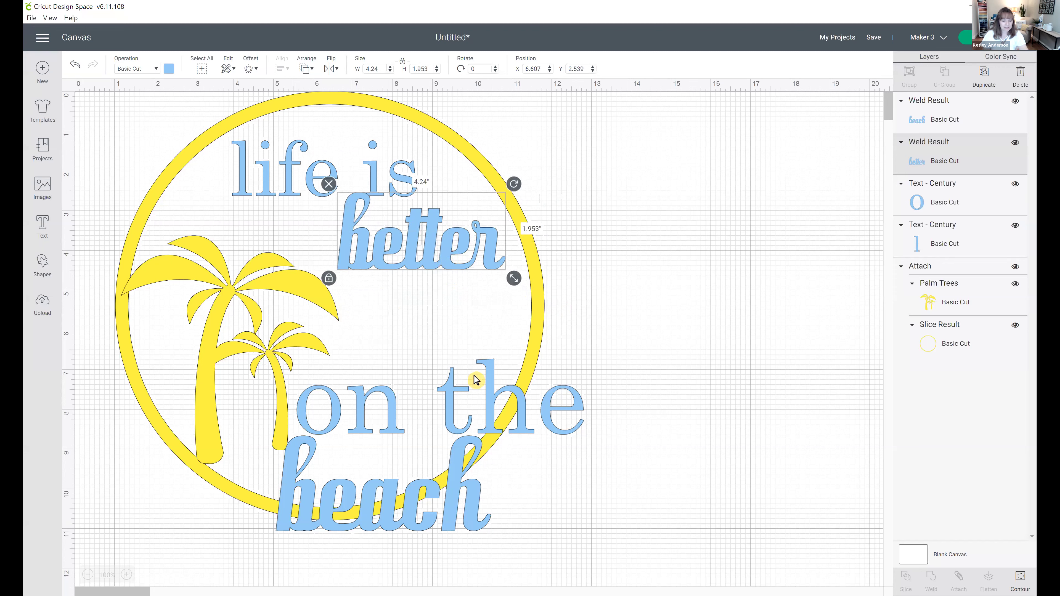
# - Shrink "on the" to about 4.59 inches and "beach" to about 4.37 inches wide, stacking both under "better" inside the ring
pyautogui.click(463, 409)
pyautogui.moveTo(442, 426); pyautogui.dragTo(484, 349)
pyautogui.moveTo(634, 366); pyautogui.dragTo(489, 326)
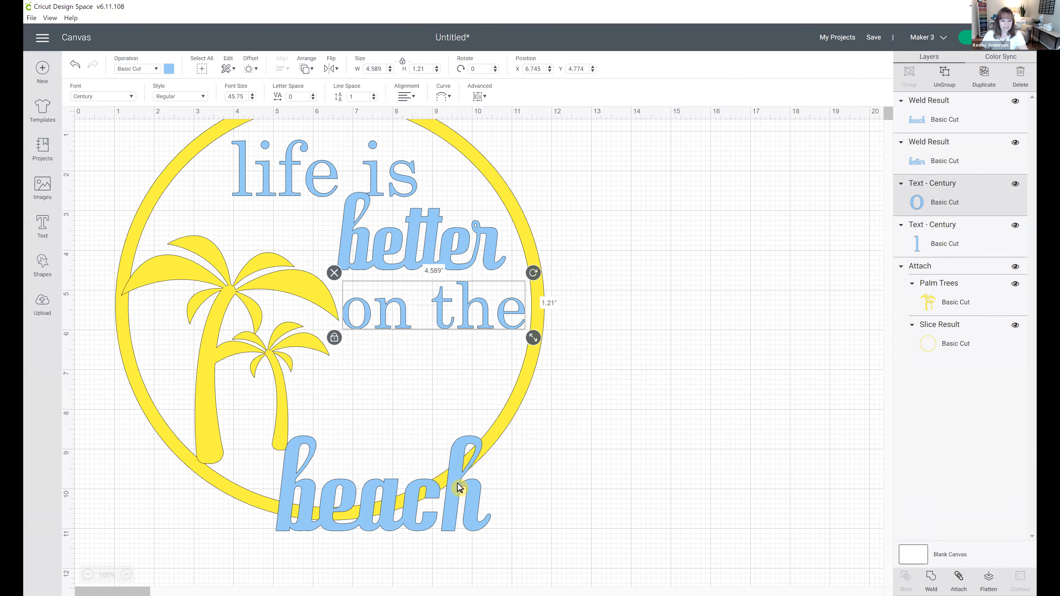
pyautogui.click(451, 519)
pyautogui.moveTo(451, 520); pyautogui.dragTo(465, 409)
pyautogui.moveTo(468, 414); pyautogui.dragTo(467, 416)
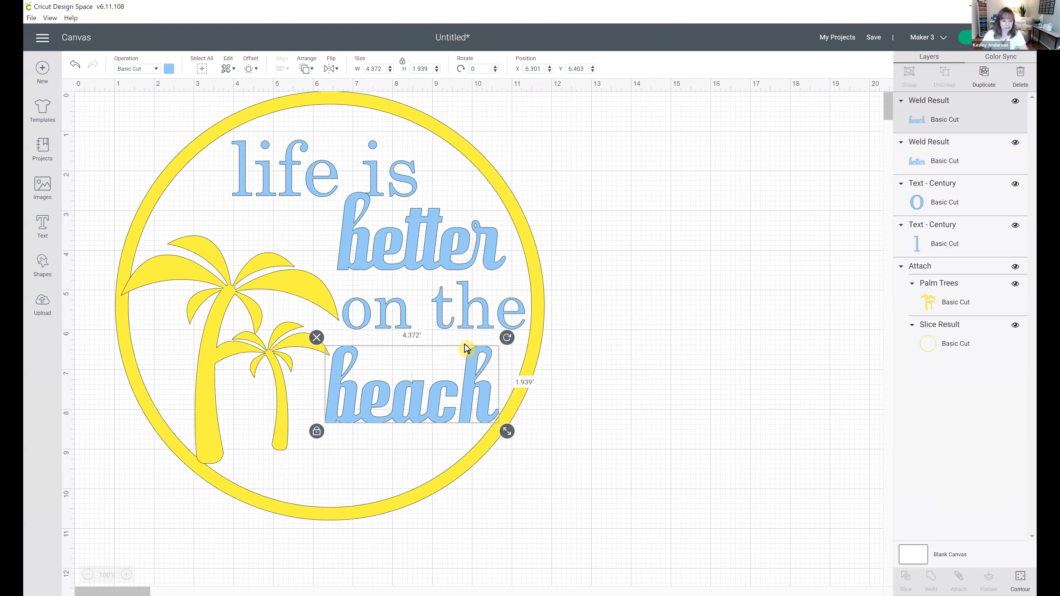
# - Lower "on the", "better" and "life is" to close the gaps above "beach"
pyautogui.click(473, 316)
pyautogui.moveTo(474, 316); pyautogui.dragTo(474, 327)
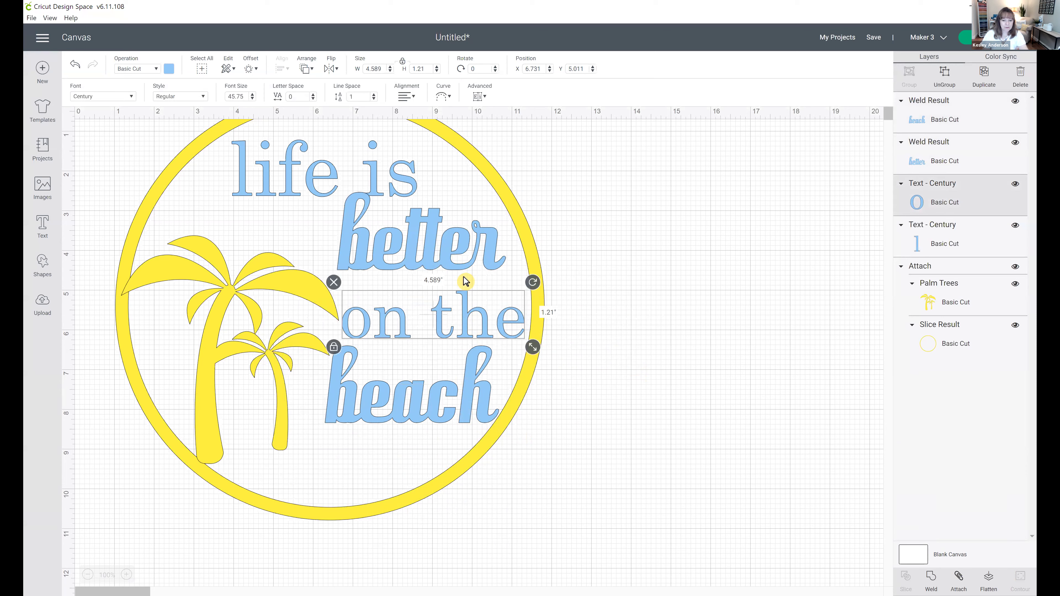
pyautogui.click(467, 272)
pyautogui.moveTo(467, 262)
pyautogui.mouseDown()
pyautogui.moveTo(468, 278)
pyautogui.moveTo(469, 267)
pyautogui.mouseUp()
pyautogui.moveTo(390, 196); pyautogui.dragTo(400, 222)
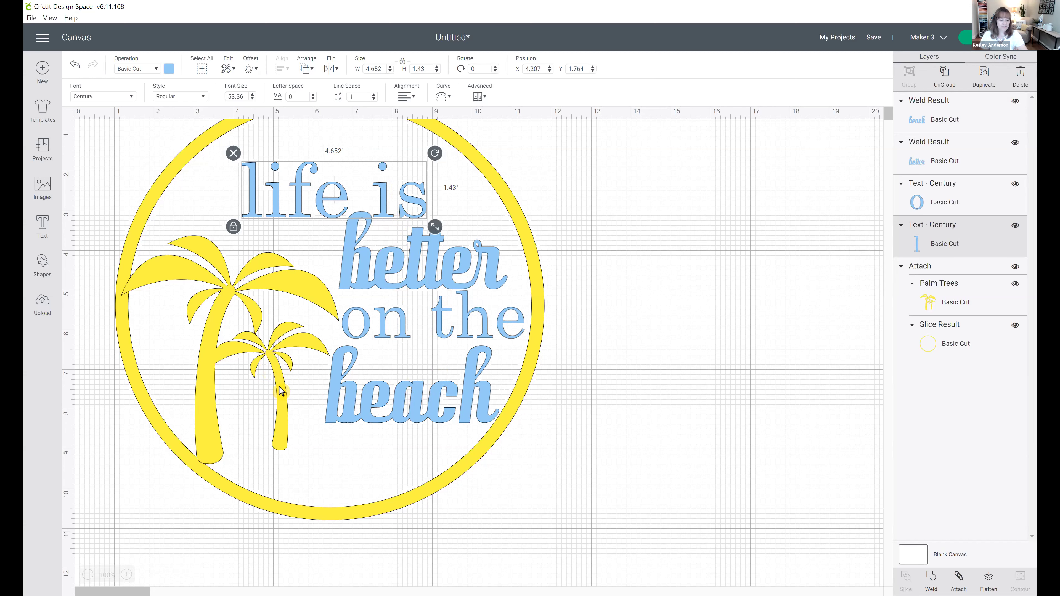
# - Detach the palm trees from the ring, flip them horizontally and nudge them slightly upward
pyautogui.click(292, 384)
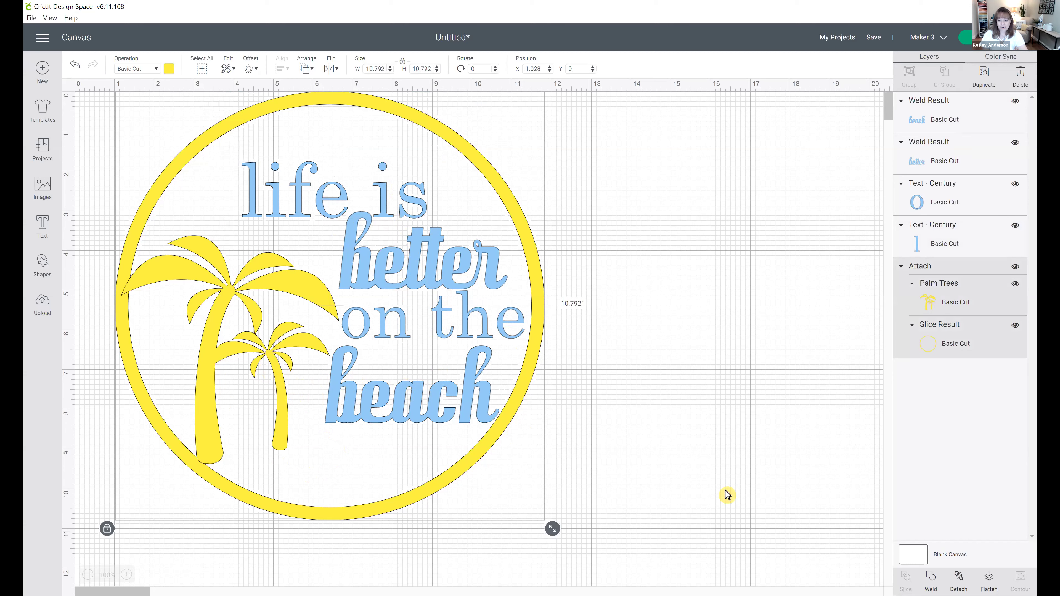
pyautogui.click(957, 581)
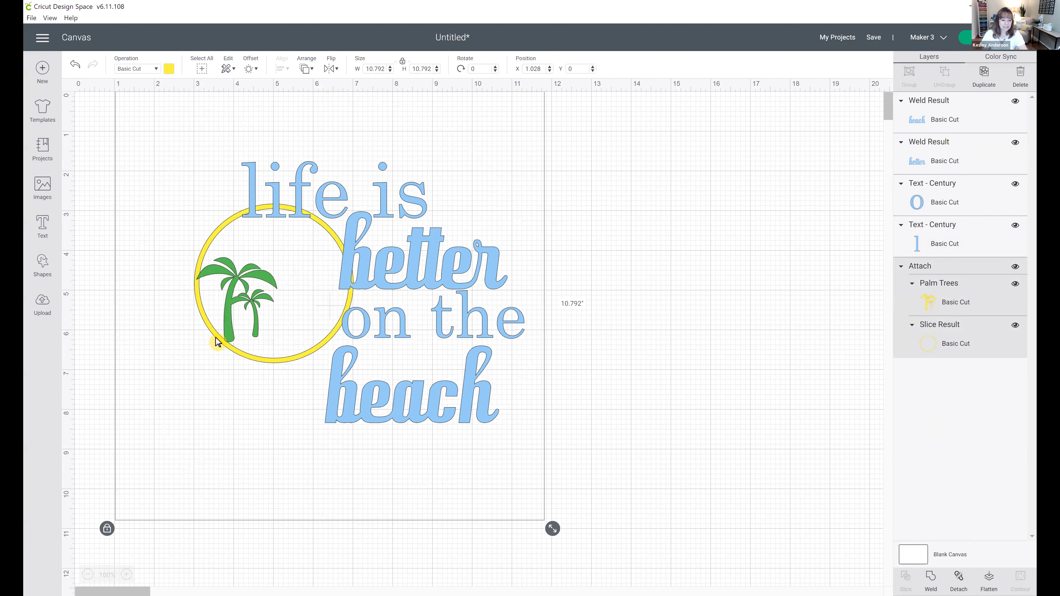
pyautogui.click(225, 345)
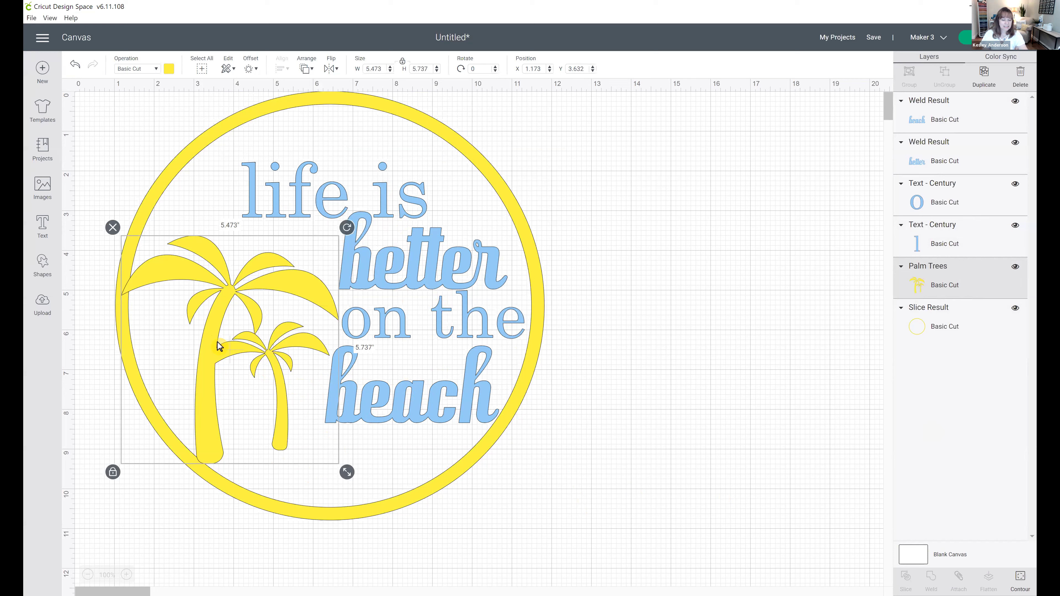
pyautogui.click(328, 70)
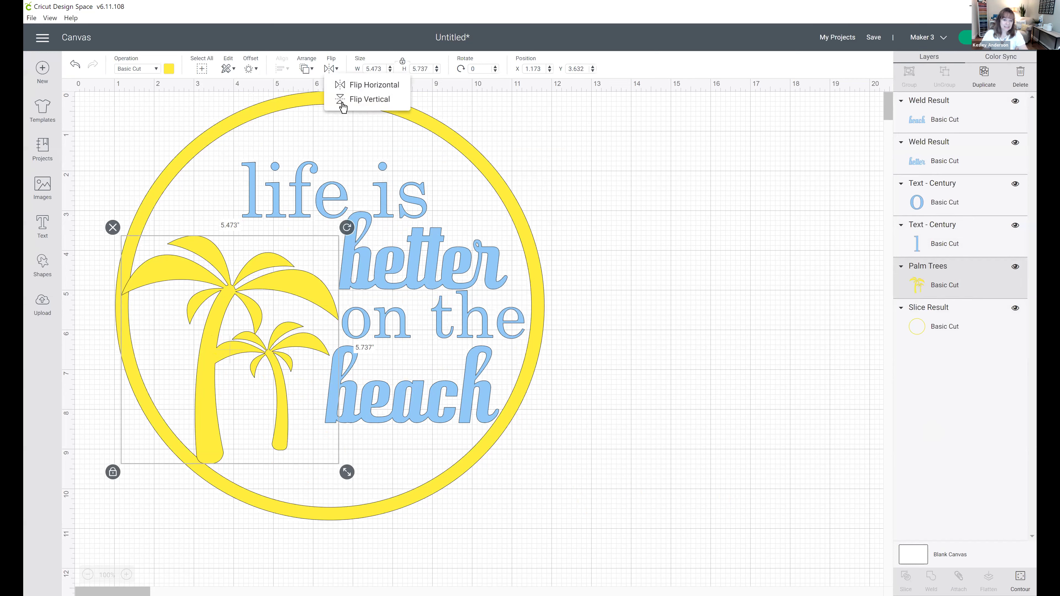
pyautogui.click(356, 92)
pyautogui.moveTo(262, 412); pyautogui.dragTo(262, 406)
pyautogui.click(563, 422)
# - Enlarge "beach" beside the tall palm's trunk and move "on the" and "better" down to sit closely above it
pyautogui.moveTo(453, 408); pyautogui.dragTo(416, 443)
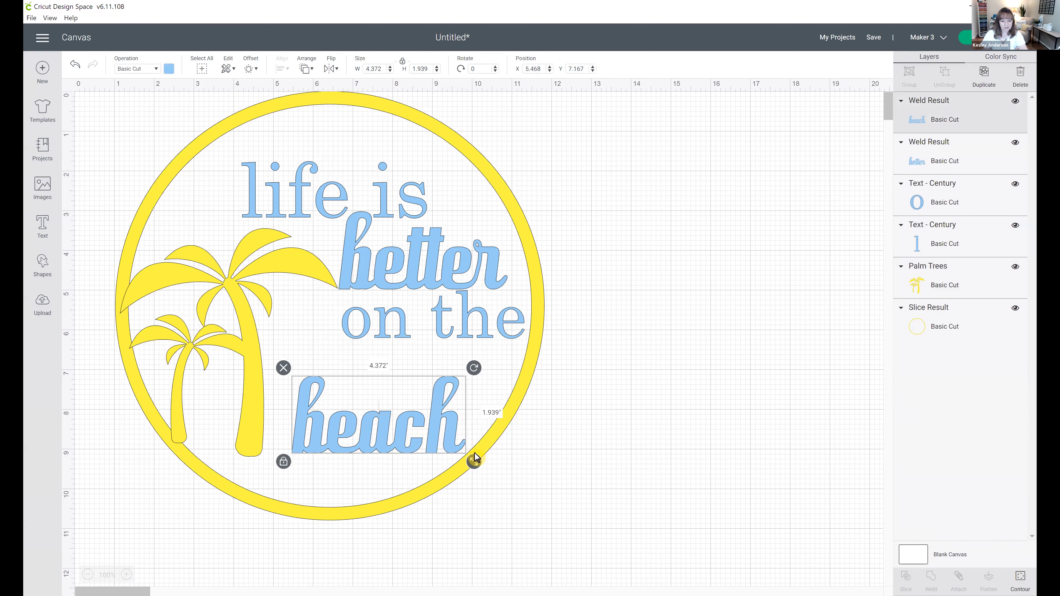
pyautogui.moveTo(474, 461); pyautogui.dragTo(533, 487)
pyautogui.moveTo(436, 444); pyautogui.dragTo(403, 418)
pyautogui.moveTo(511, 465); pyautogui.dragTo(434, 433)
pyautogui.moveTo(445, 325); pyautogui.dragTo(433, 340)
pyautogui.moveTo(439, 268); pyautogui.dragTo(434, 288)
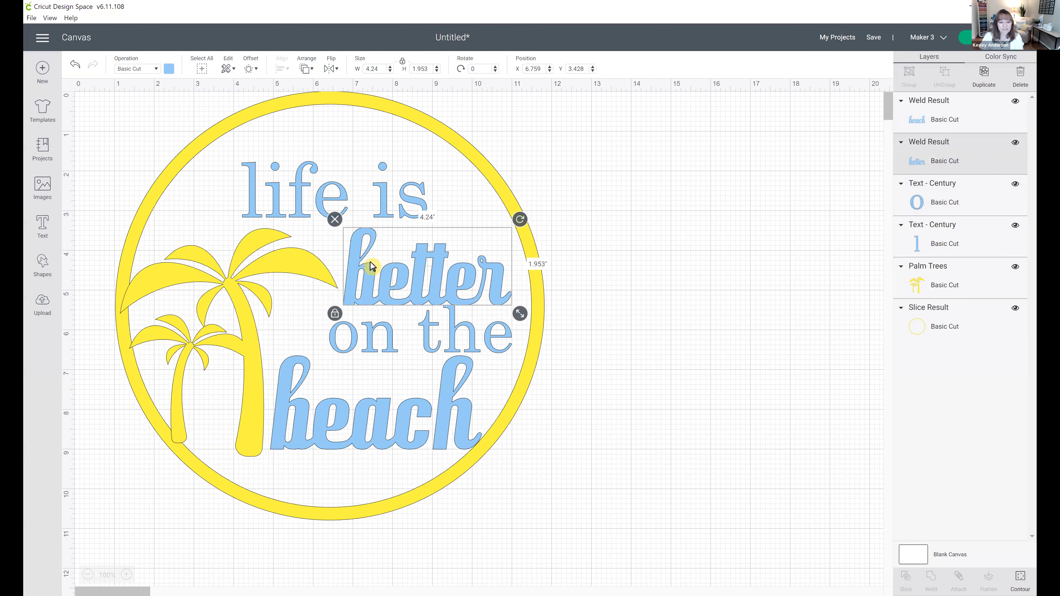
# - Even out the line spacing by nudging "life is" and "better" up and "on the" down
pyautogui.click(386, 215)
pyautogui.moveTo(387, 215); pyautogui.dragTo(380, 209)
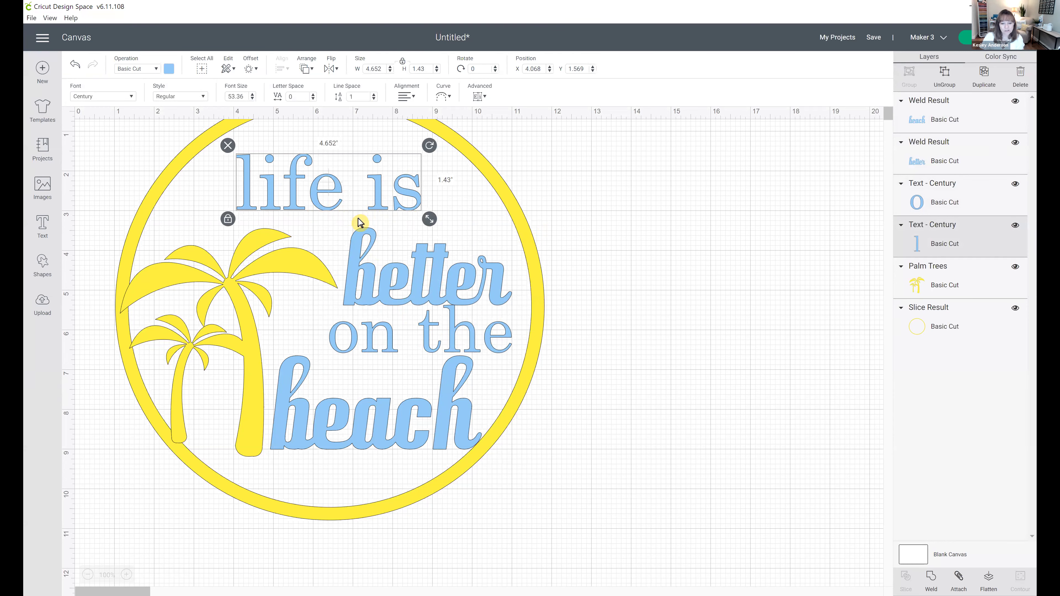
pyautogui.click(421, 297)
pyautogui.moveTo(422, 297); pyautogui.dragTo(419, 288)
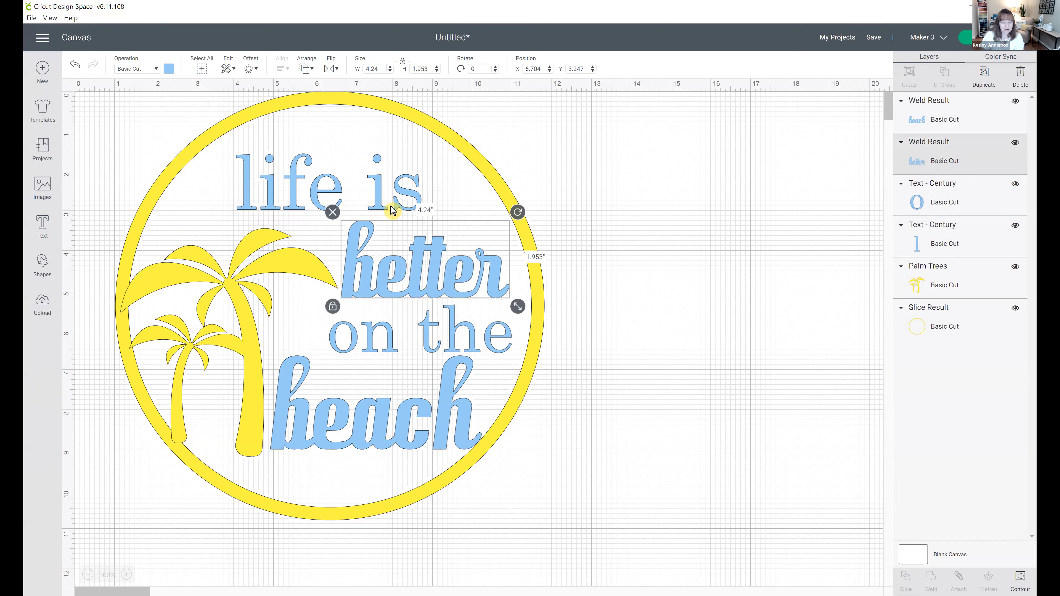
pyautogui.moveTo(469, 339); pyautogui.dragTo(472, 345)
# - Resize "beach" to about 5.06 inches wide within the ring and shift "on the" slightly left
pyautogui.click(481, 427)
pyautogui.click(467, 421)
pyautogui.moveTo(463, 425)
pyautogui.mouseDown()
pyautogui.moveTo(470, 454)
pyautogui.moveTo(461, 444)
pyautogui.mouseUp()
pyautogui.click(438, 439)
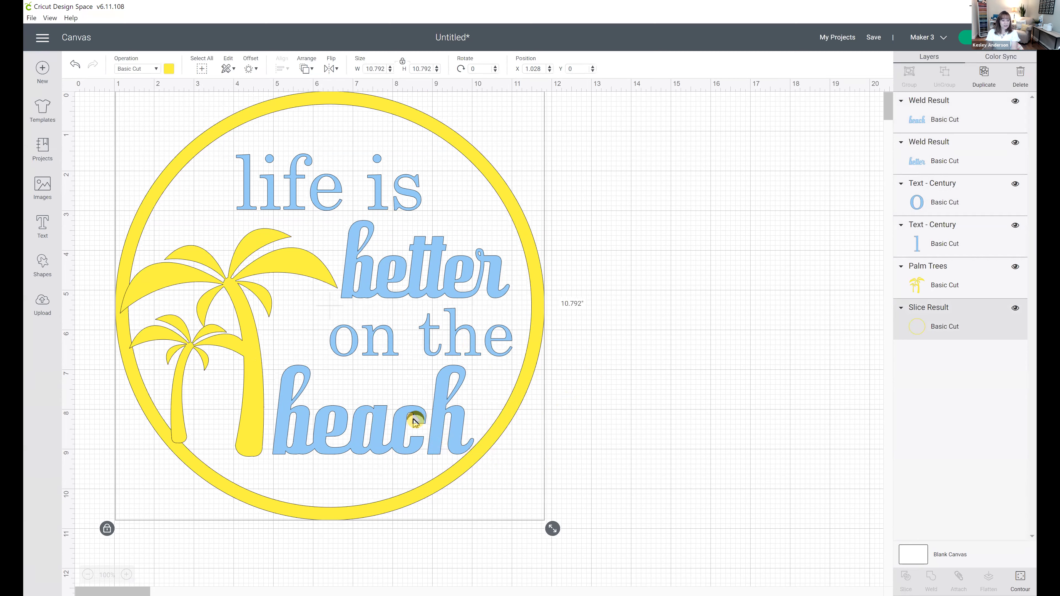
pyautogui.click(431, 347)
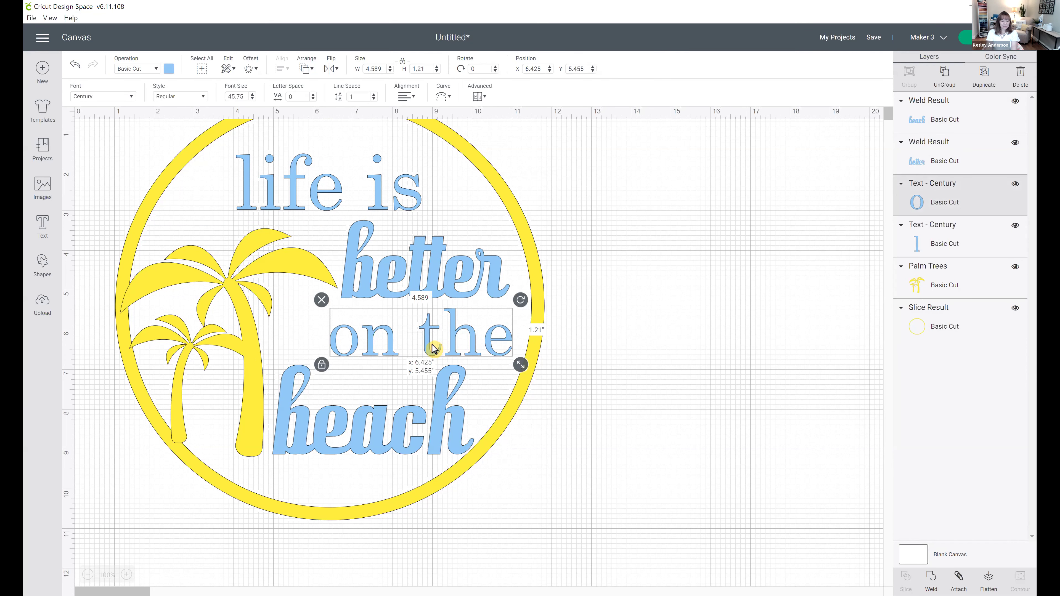
pyautogui.moveTo(430, 349); pyautogui.dragTo(425, 349)
pyautogui.click(603, 431)
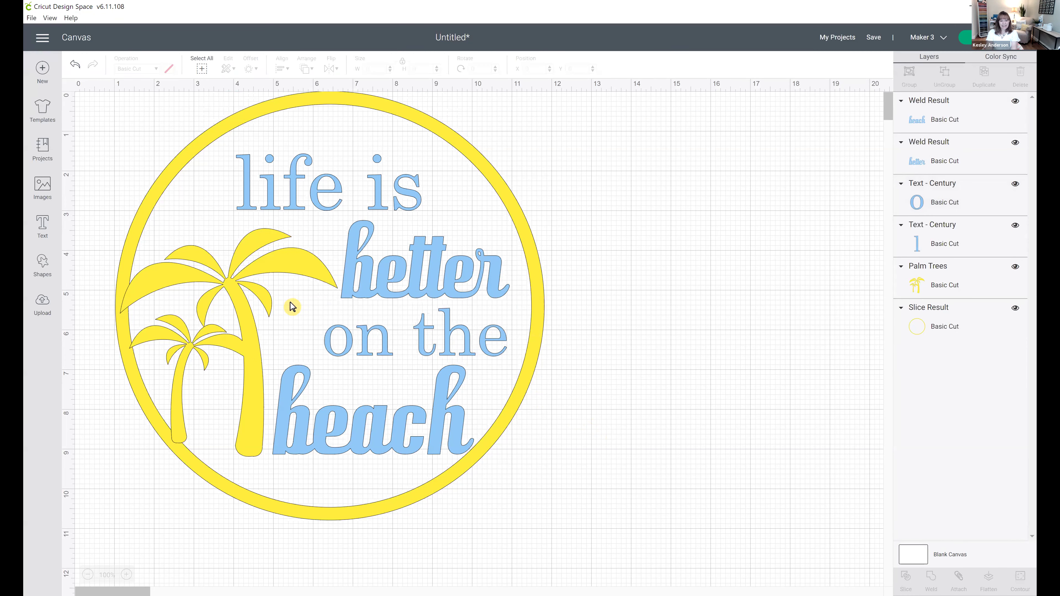
# - Weld the palm trees and the ring into one shape
pyautogui.click(257, 280)
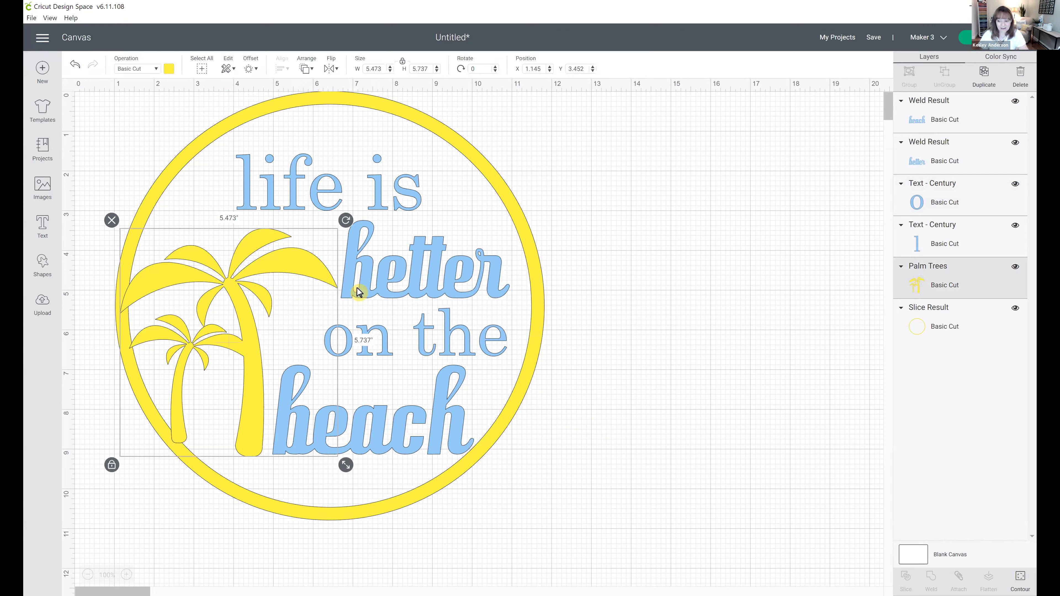
pyautogui.keyDown('shift'); pyautogui.click(959, 329); pyautogui.keyUp('shift')
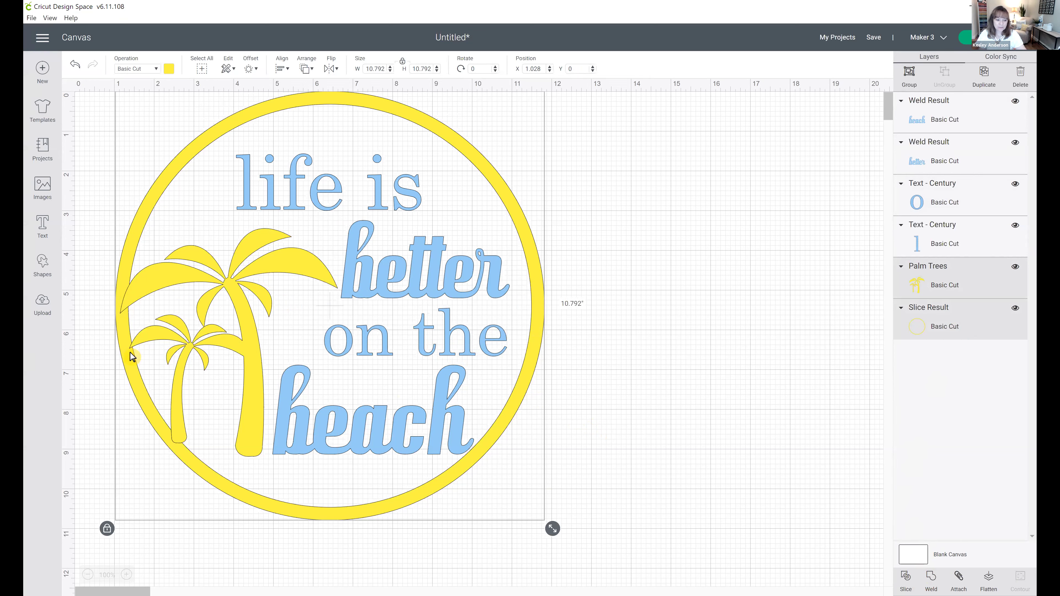
pyautogui.click(930, 584)
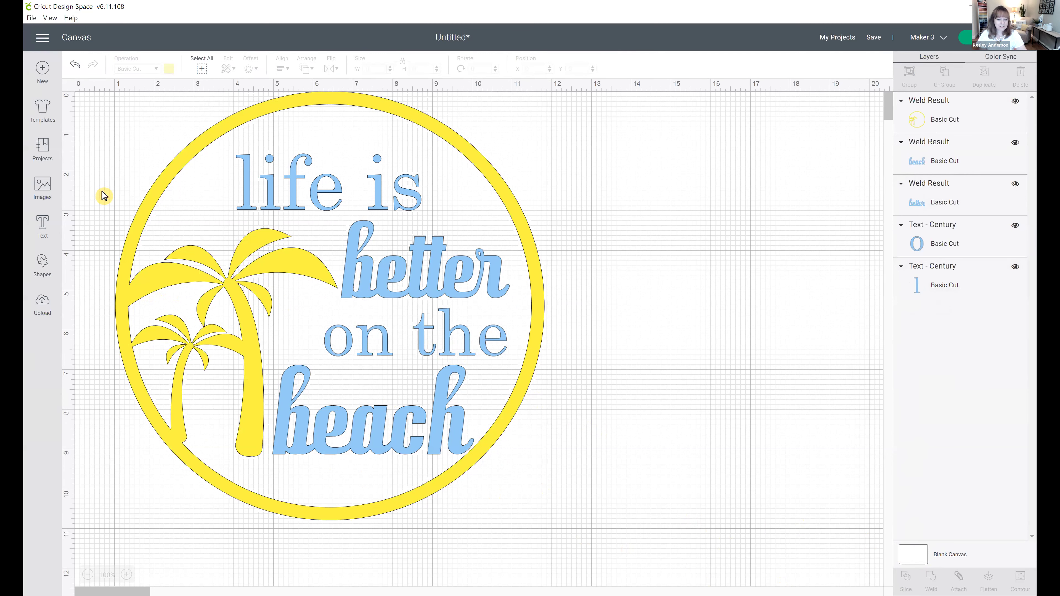
# - Change the welded ring and palm trees to green
pyautogui.click(151, 129)
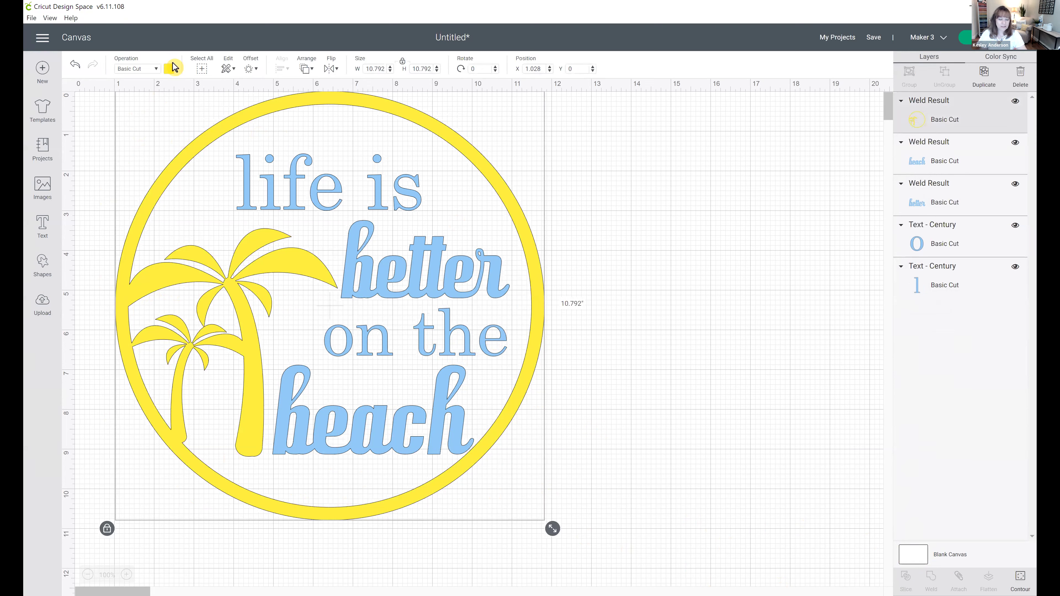
pyautogui.click(170, 70)
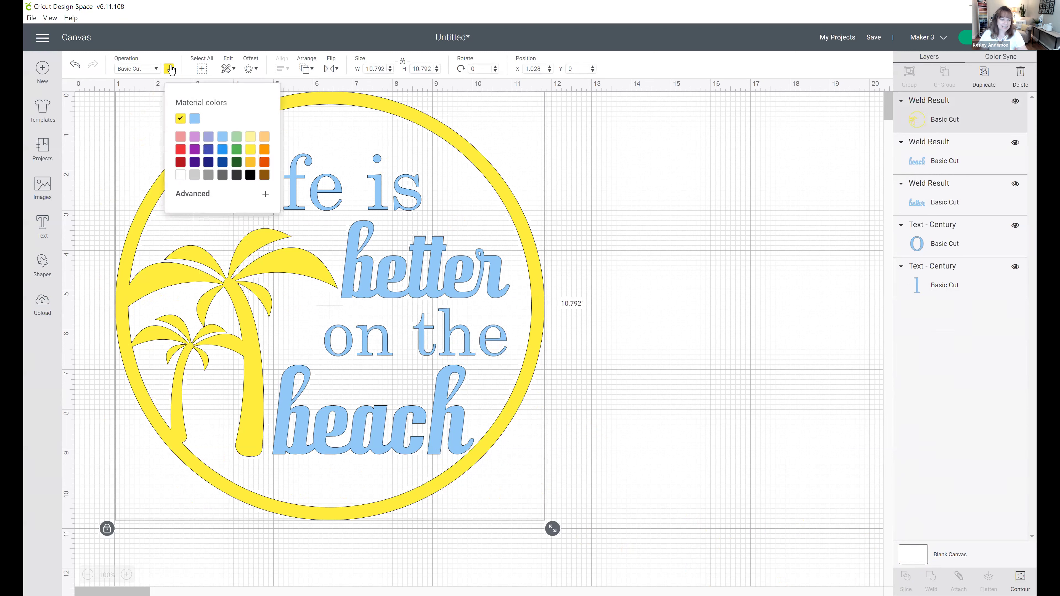
pyautogui.click(237, 158)
pyautogui.click(594, 305)
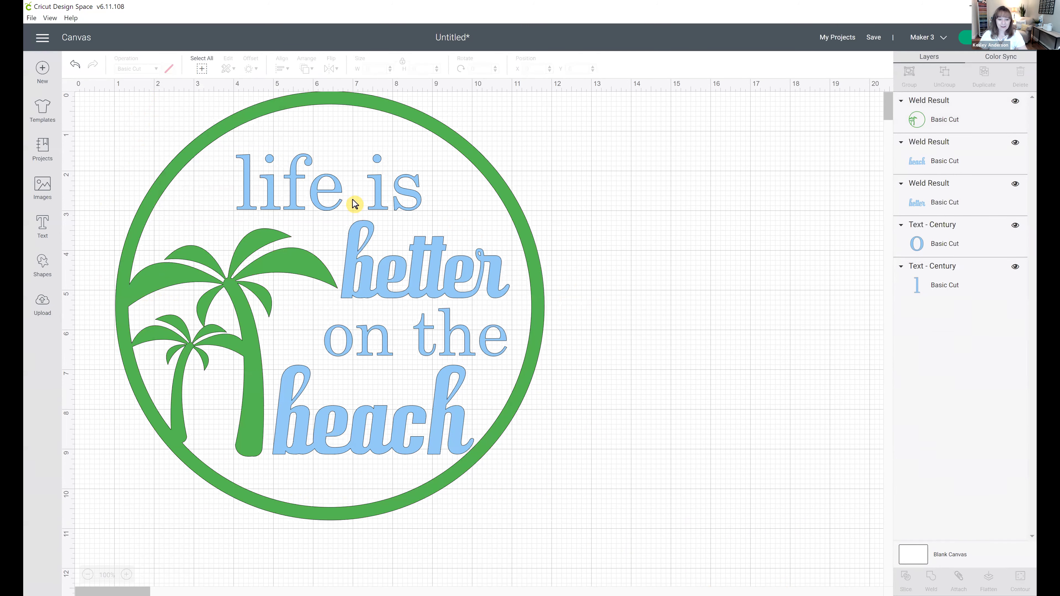
# - Attach "beach", "better", "on the" and "life is" together as one text layer
pyautogui.click(337, 192)
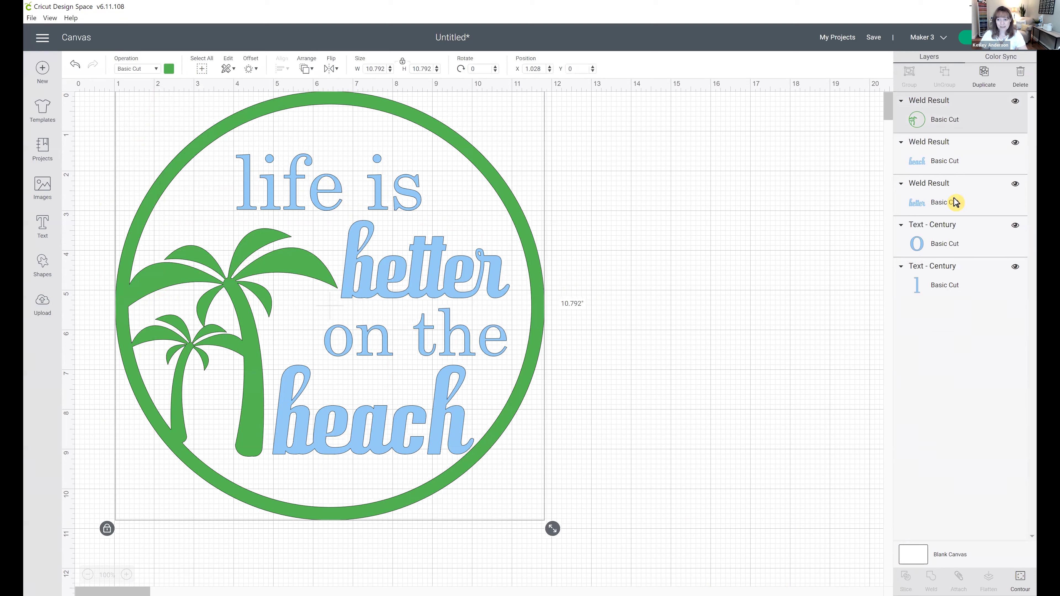
pyautogui.click(941, 152)
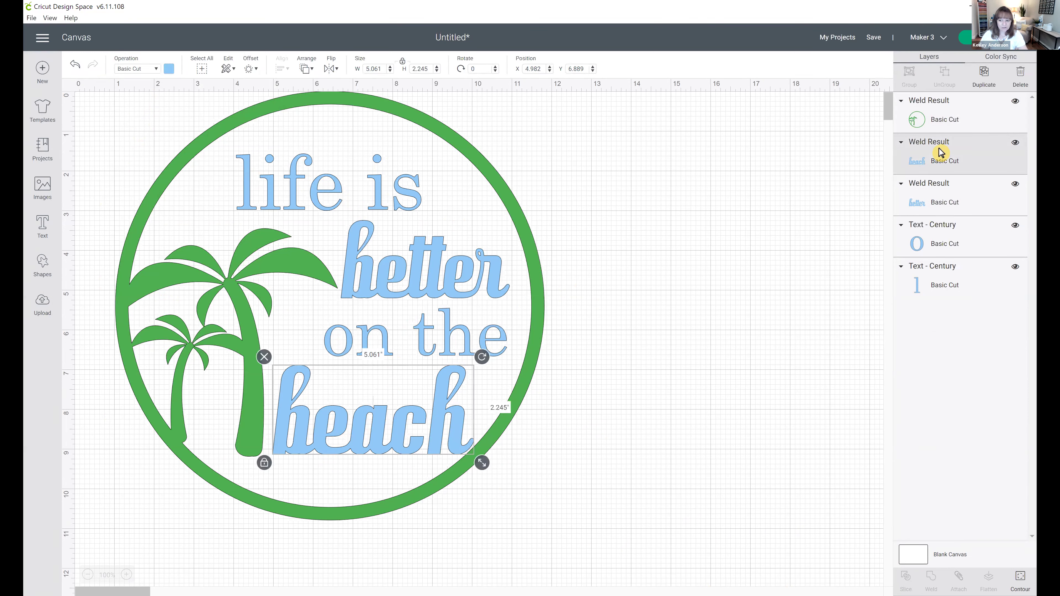
pyautogui.keyDown('shift'); pyautogui.click(939, 193); pyautogui.keyUp('shift')
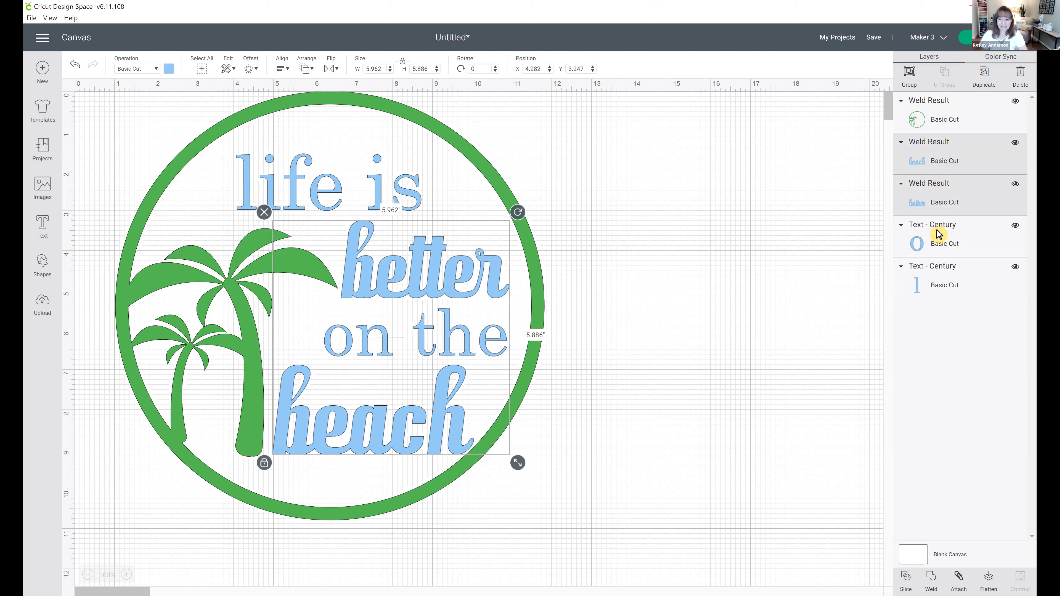
pyautogui.keyDown('shift'); pyautogui.click(938, 234); pyautogui.keyUp('shift')
pyautogui.keyDown('shift'); pyautogui.click(943, 282); pyautogui.keyUp('shift')
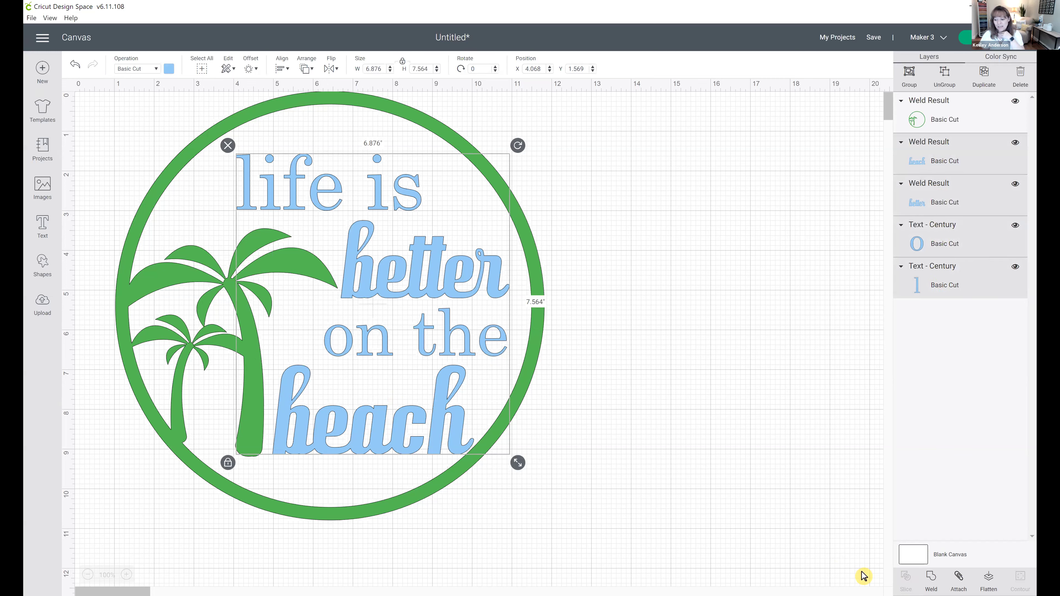
pyautogui.click(957, 577)
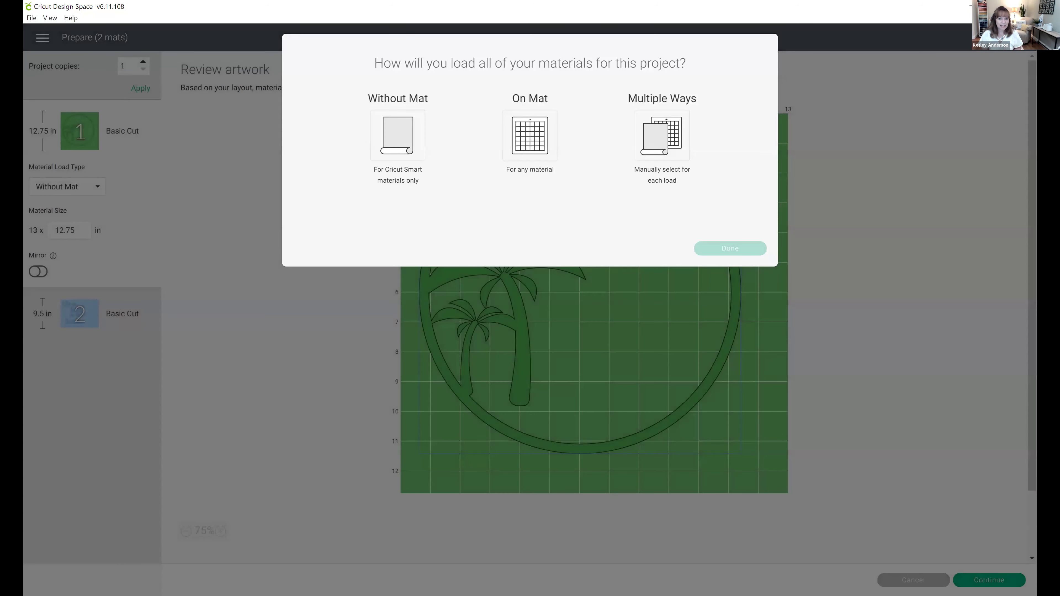
# - Choose On Mat loading for the project, check the mat layout and return to the canvas without cutting
pyautogui.click(530, 138)
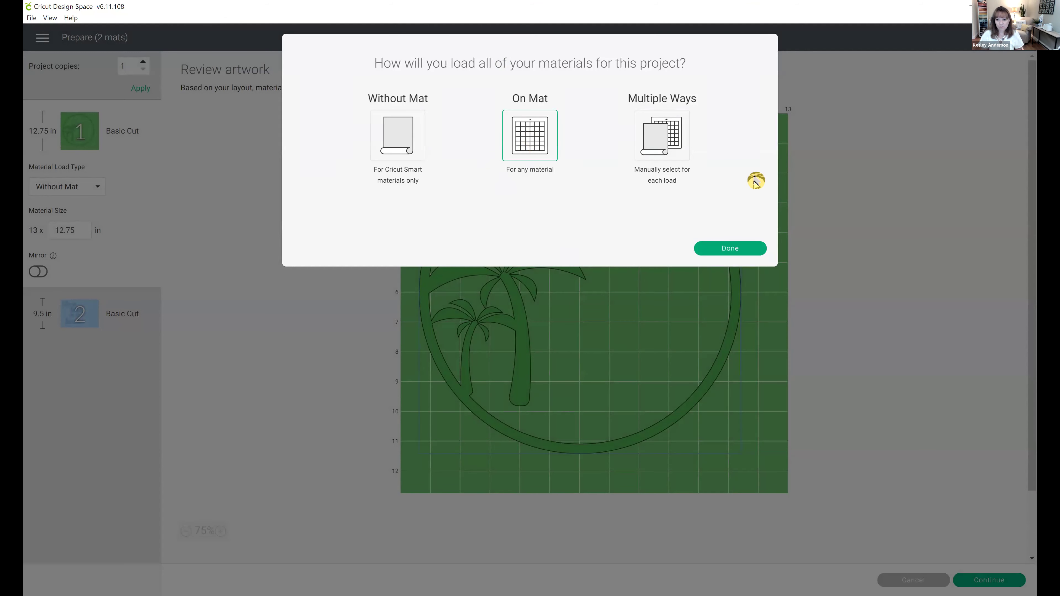
pyautogui.click(737, 247)
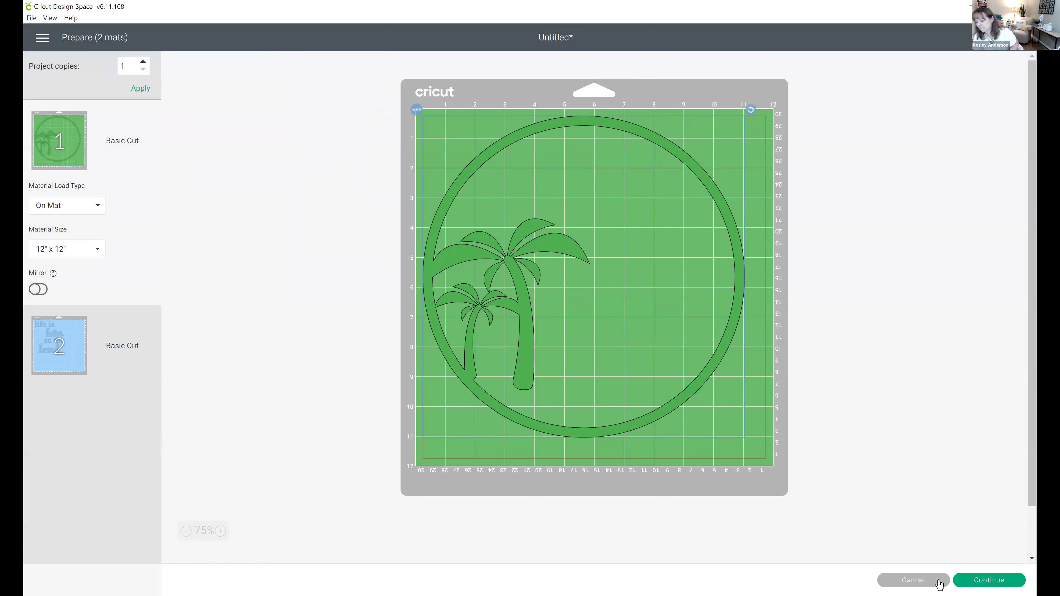
pyautogui.click(929, 579)
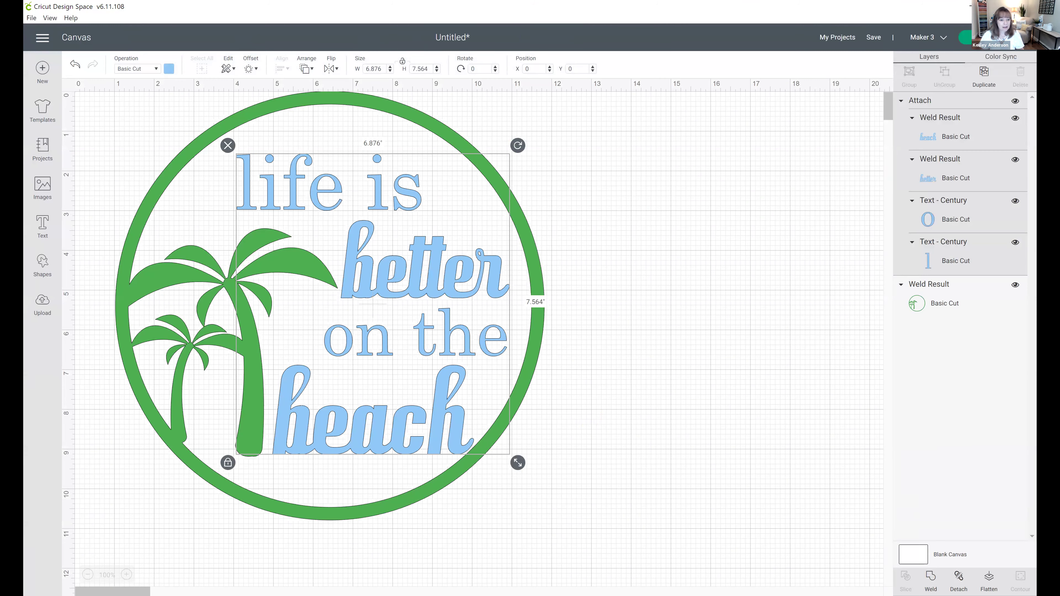
# - Resize the whole design, ring, palm trees and text together, to 4 inches wide
pyautogui.click(600, 470)
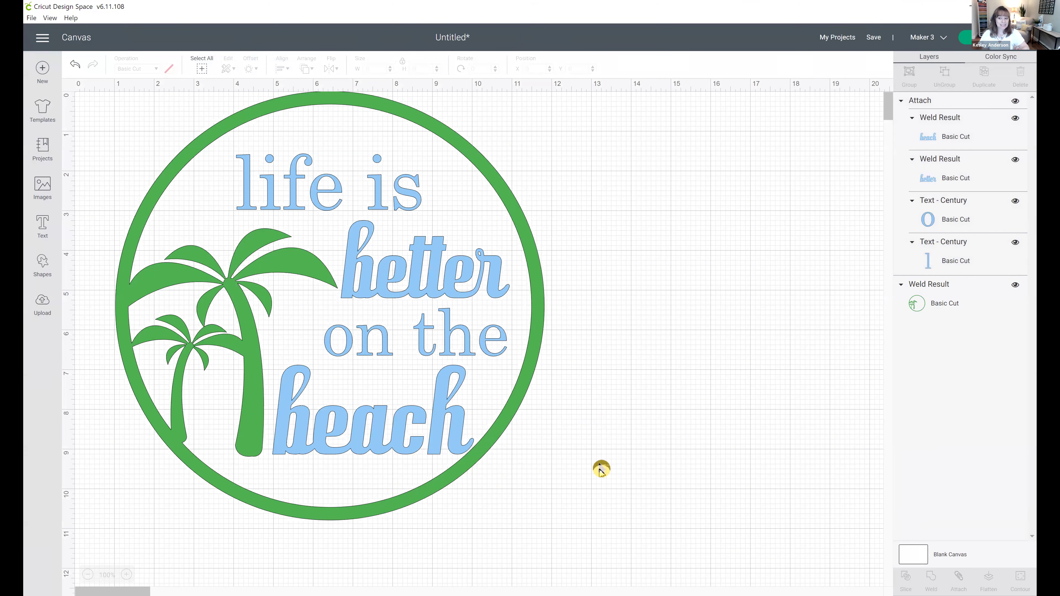
pyautogui.moveTo(575, 507); pyautogui.dragTo(153, 131)
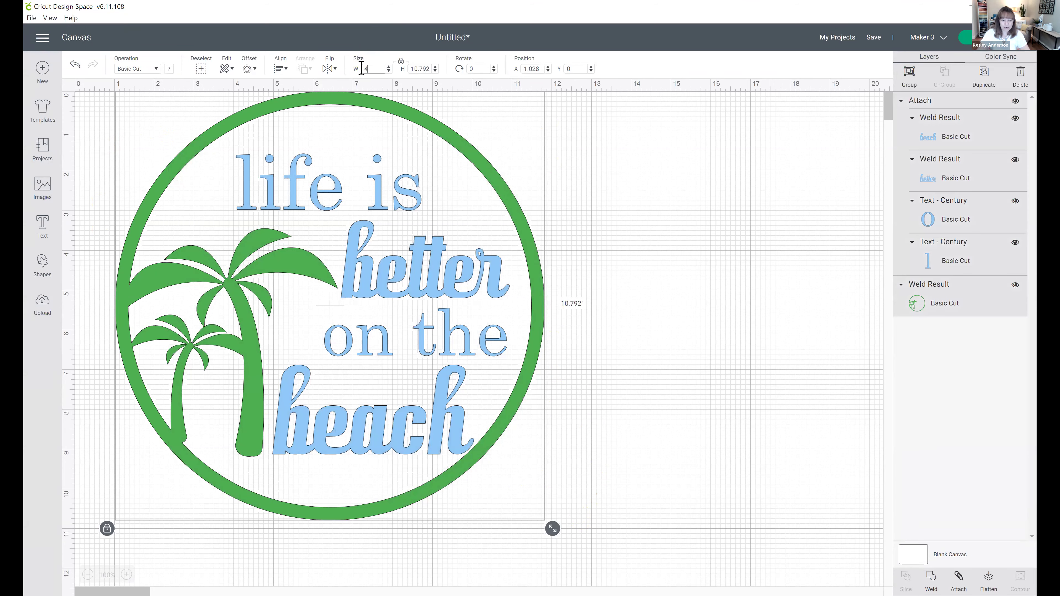
pyautogui.press('Return')
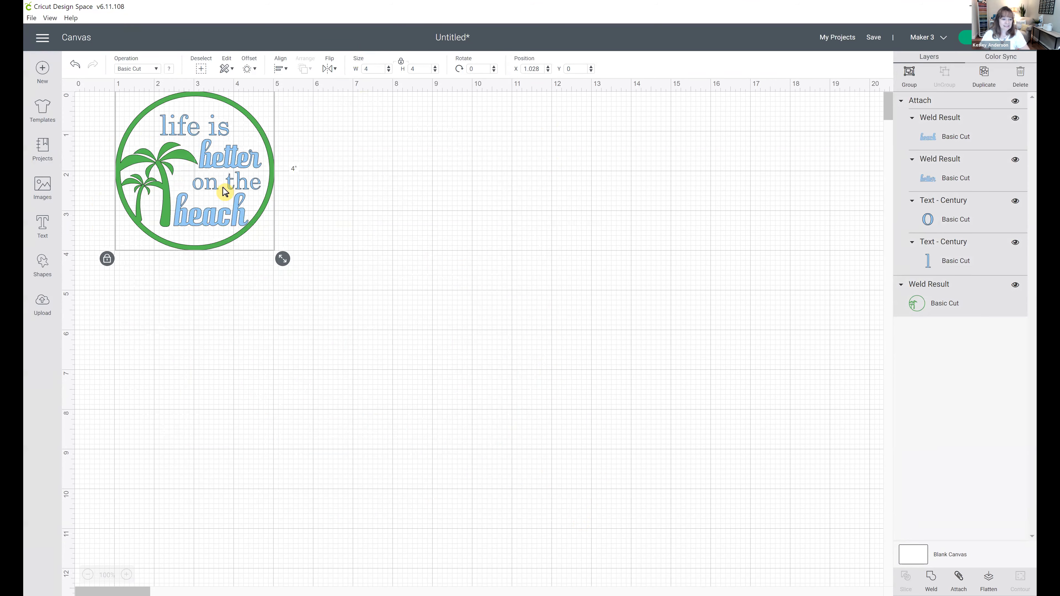